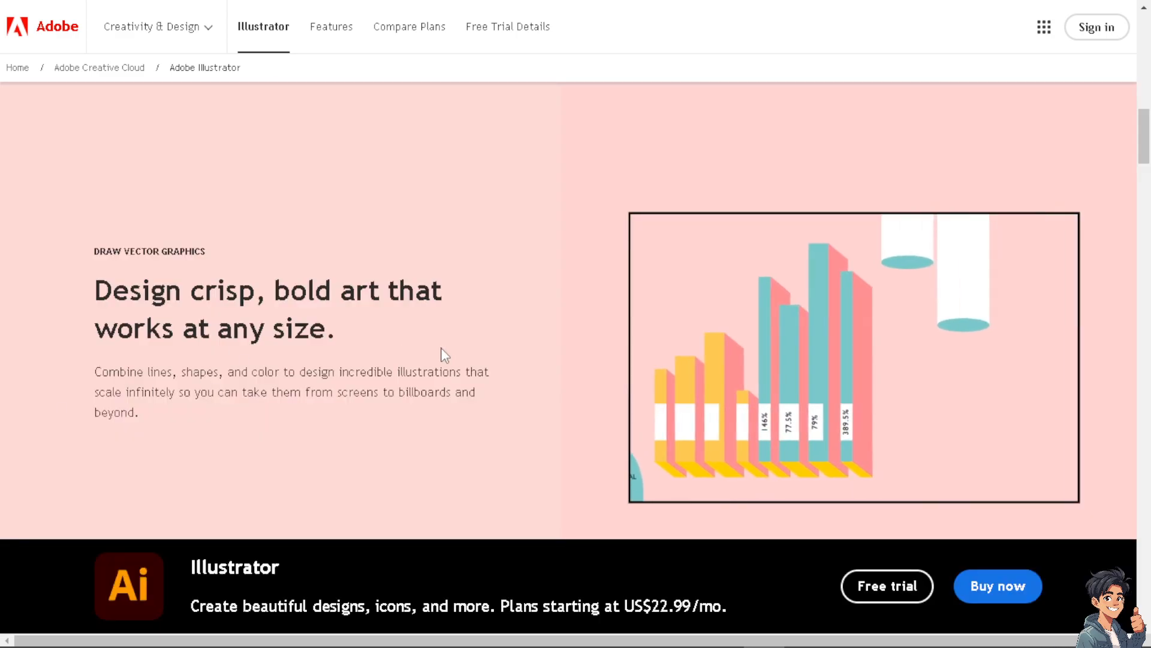
# - Open the Adobe sign-in page and go on to creating a new account
pyautogui.click(1088, 37)
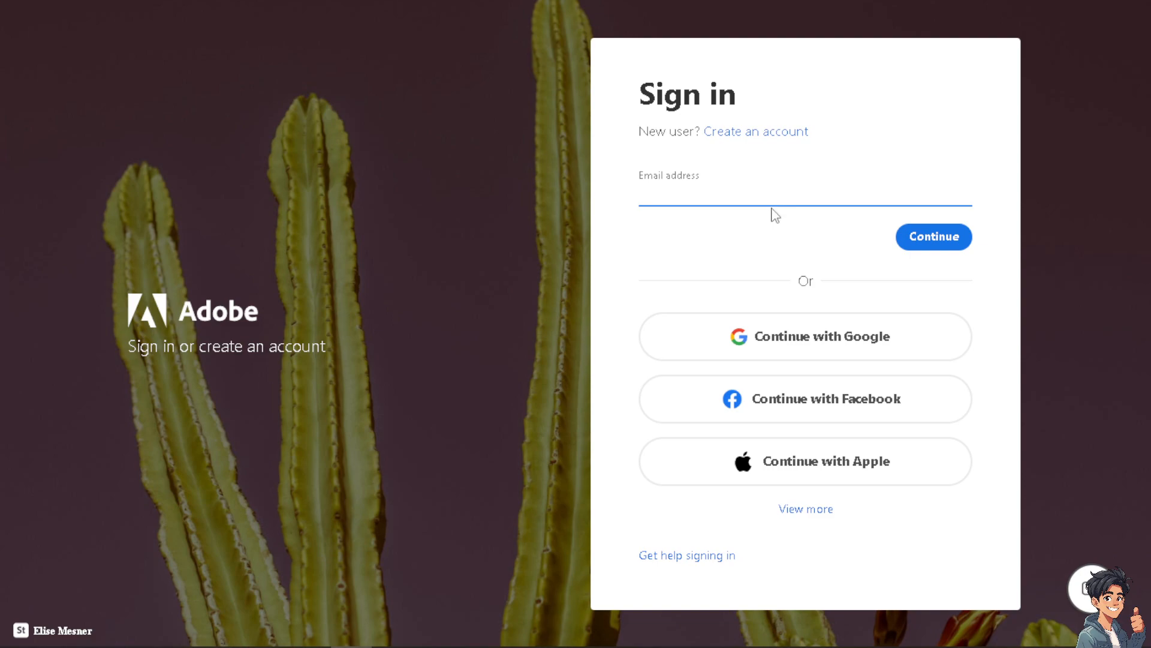
pyautogui.click(776, 134)
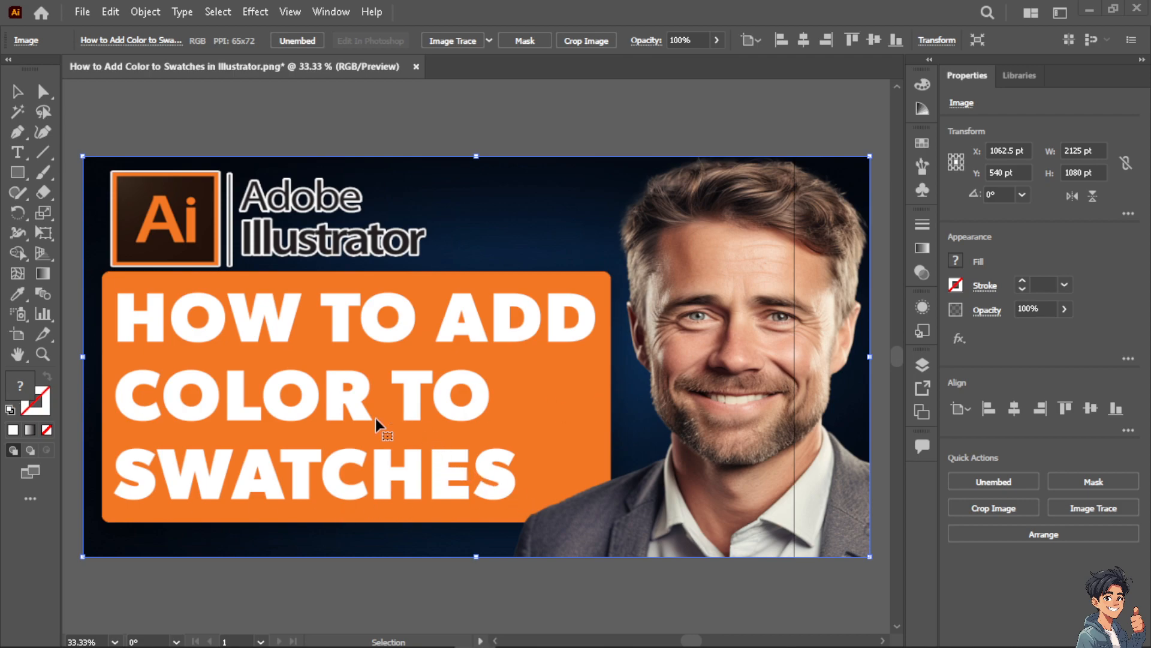
pyautogui.scroll(2, 384, 412)
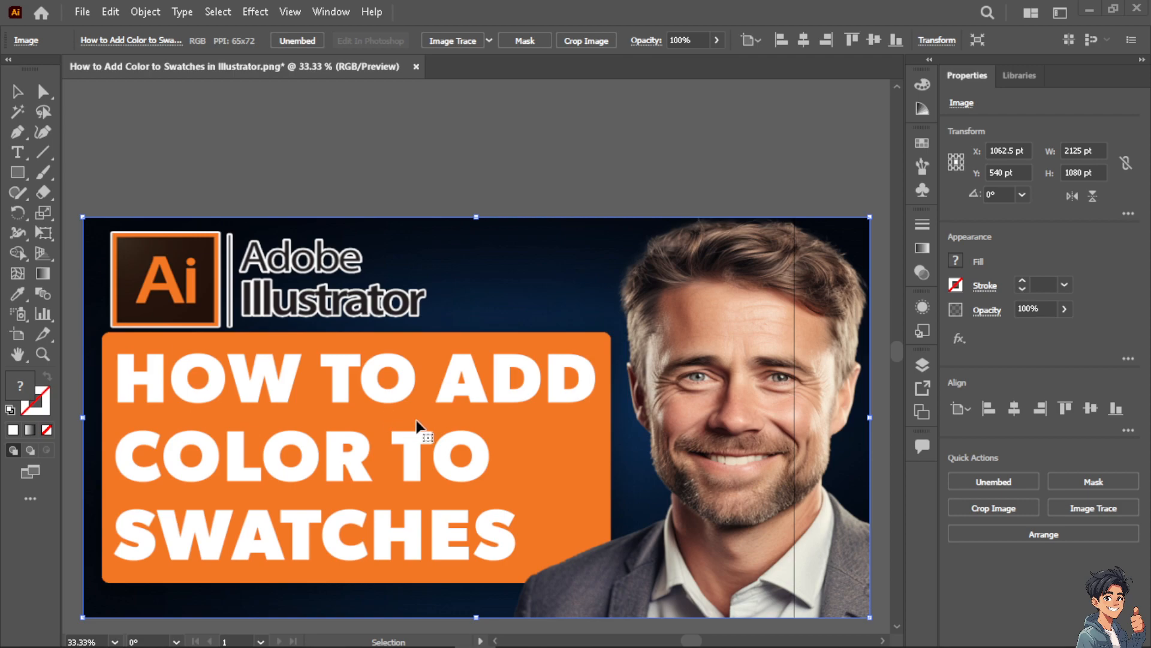
pyautogui.scroll(-1, 417, 425)
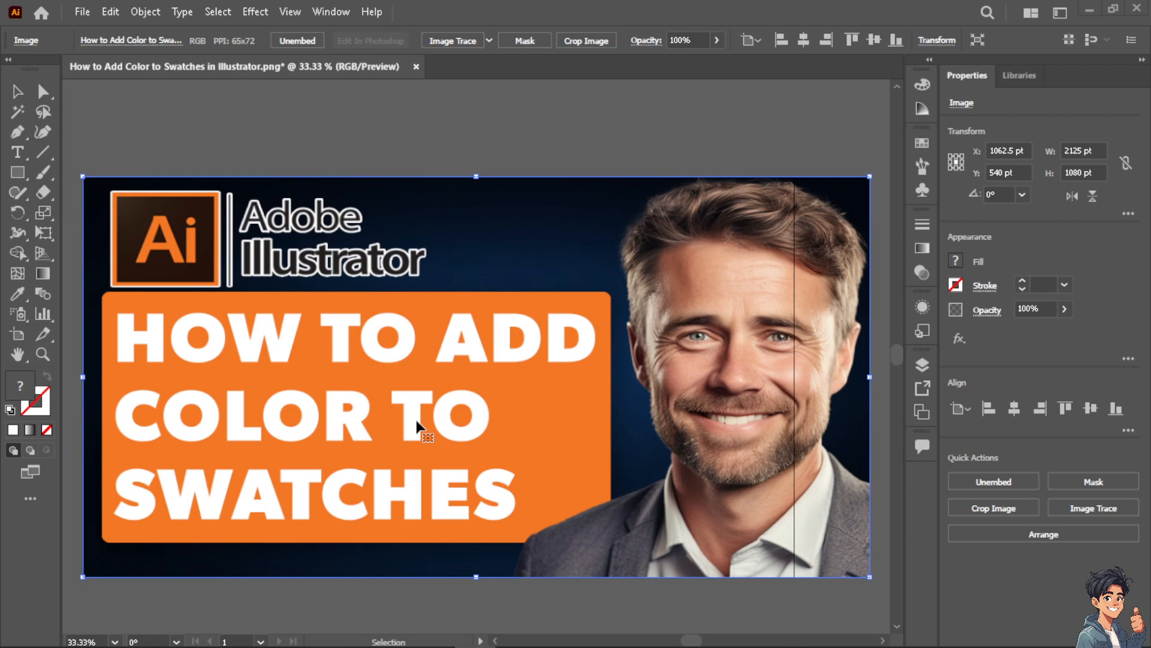
pyautogui.scroll(-1, 418, 424)
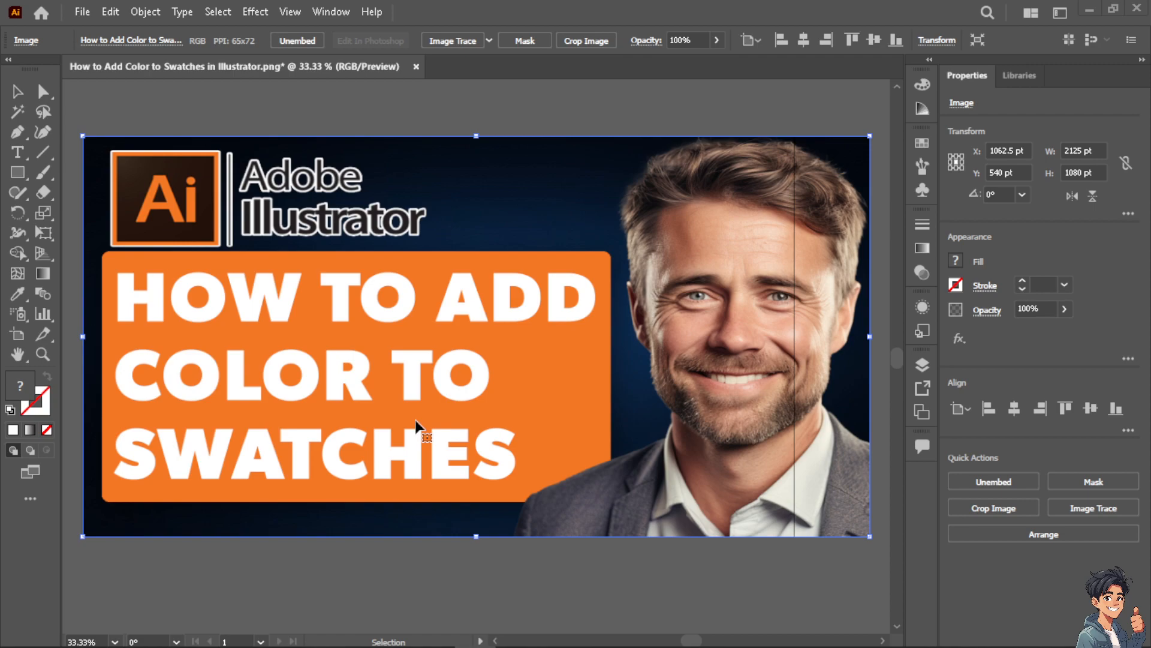
pyautogui.scroll(-1, 418, 425)
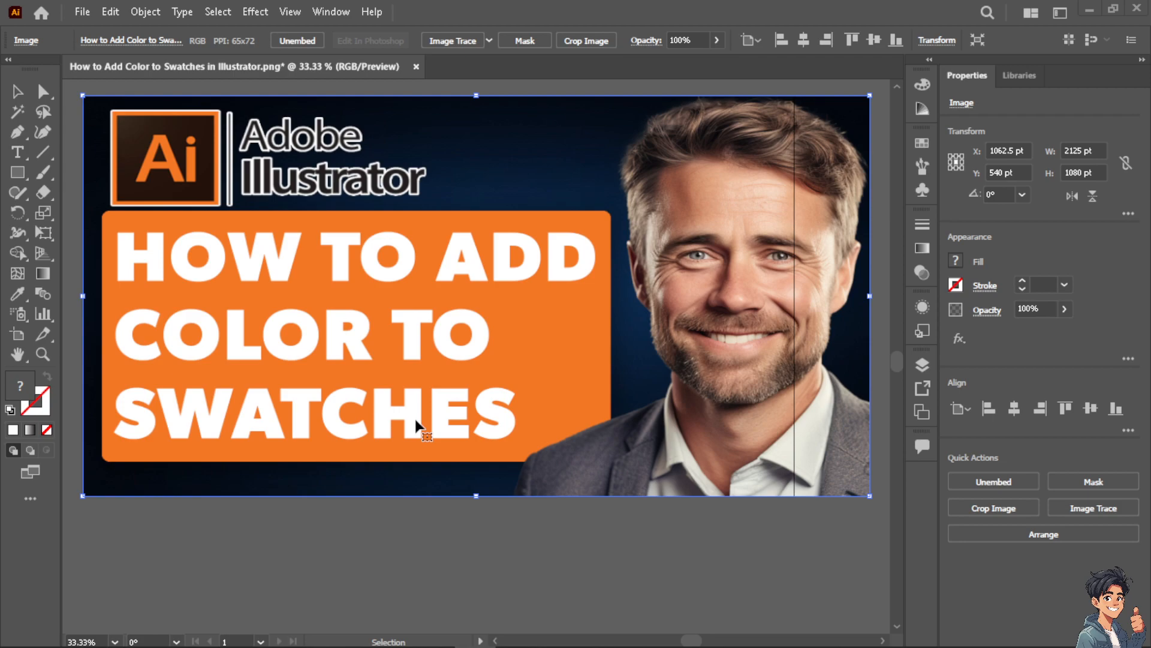
pyautogui.scroll(-1, 418, 425)
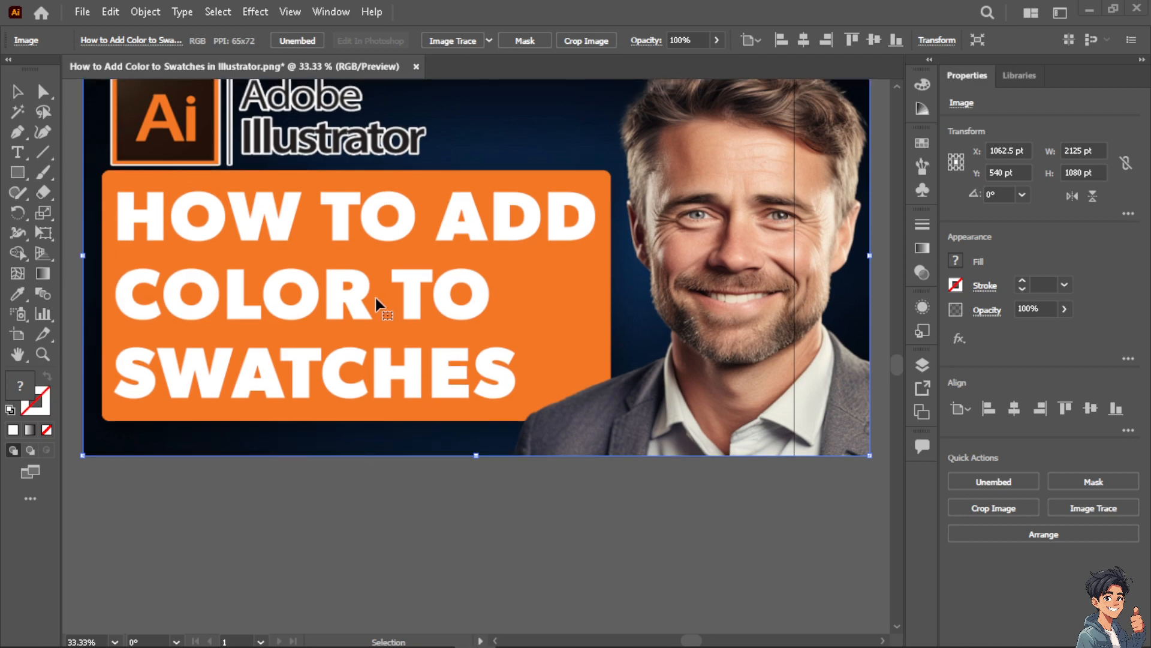
pyautogui.scroll(1, 347, 324)
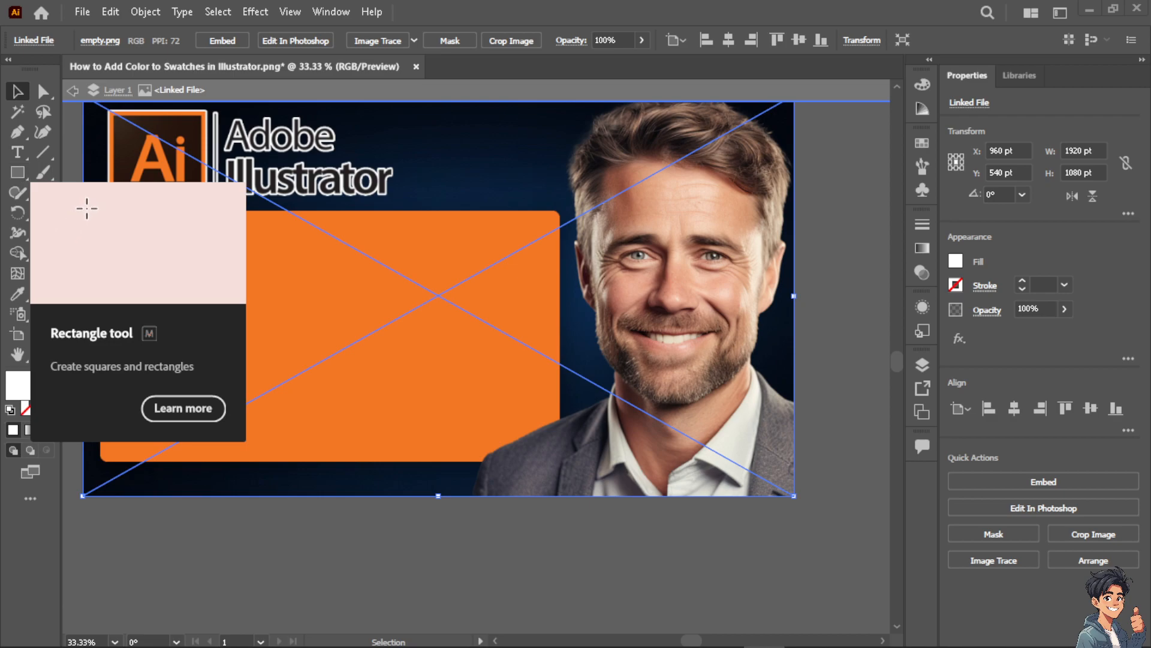
# - Draw a white rectangle about 316 by 209 pt near the upper-left corner of the orange panel in the artwork
pyautogui.rightClick(18, 172)
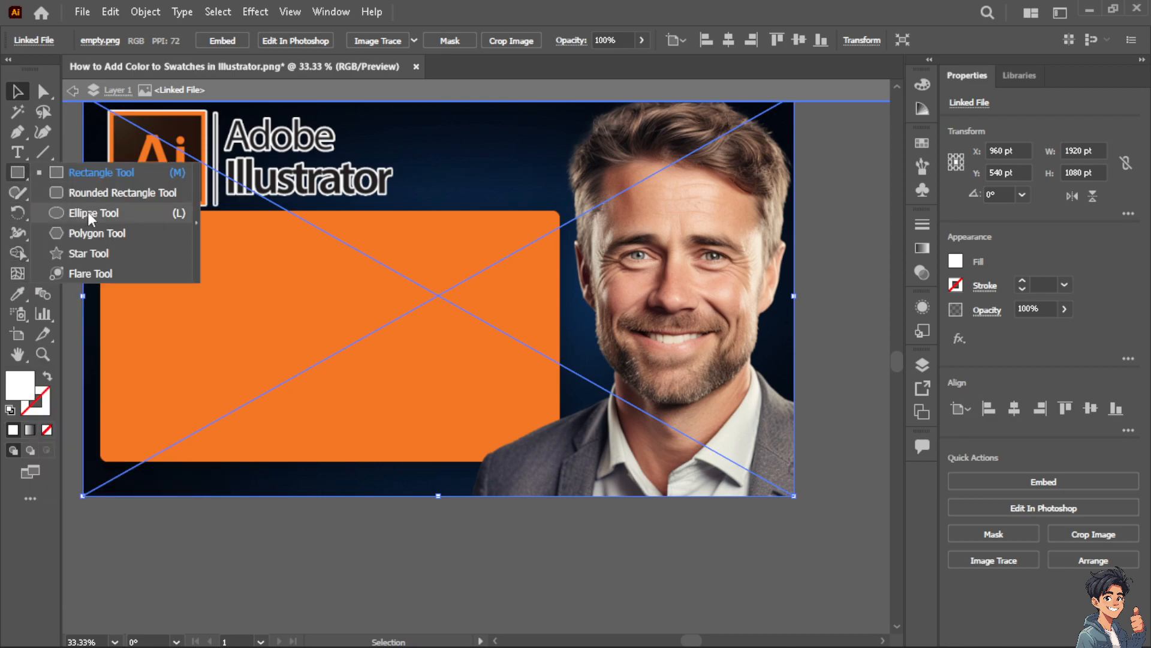
pyautogui.click(96, 173)
pyautogui.moveTo(129, 240); pyautogui.dragTo(246, 316)
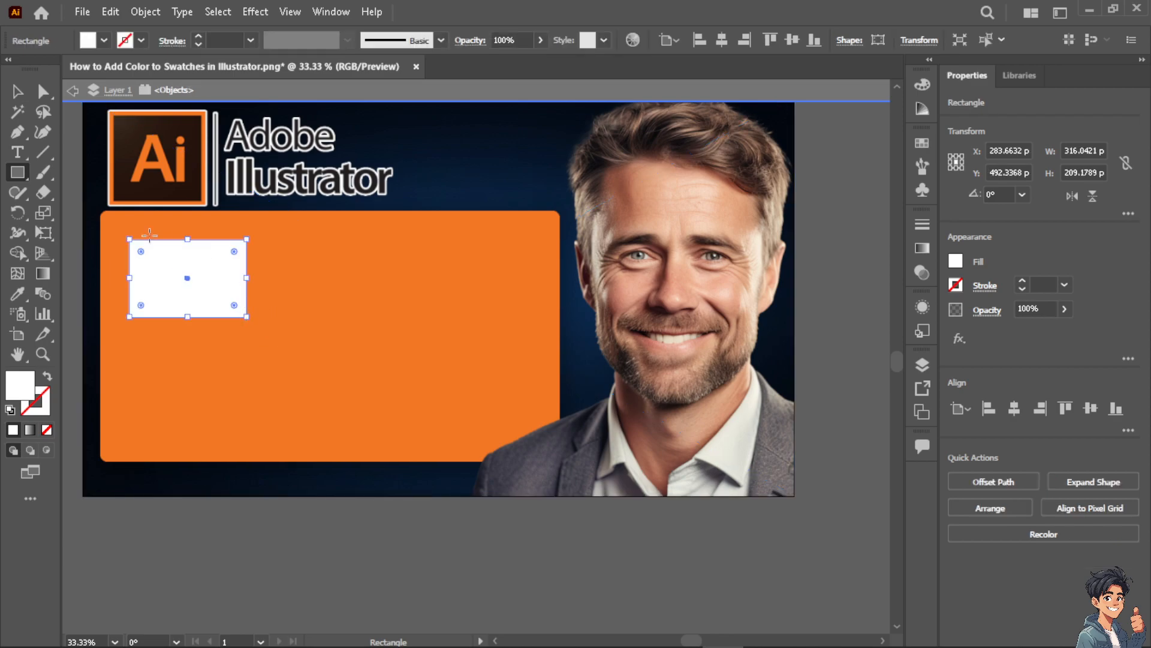
# - Draw a white hexagon about 273 by 236 pt beside the rectangle, level with its center
pyautogui.rightClick(23, 171)
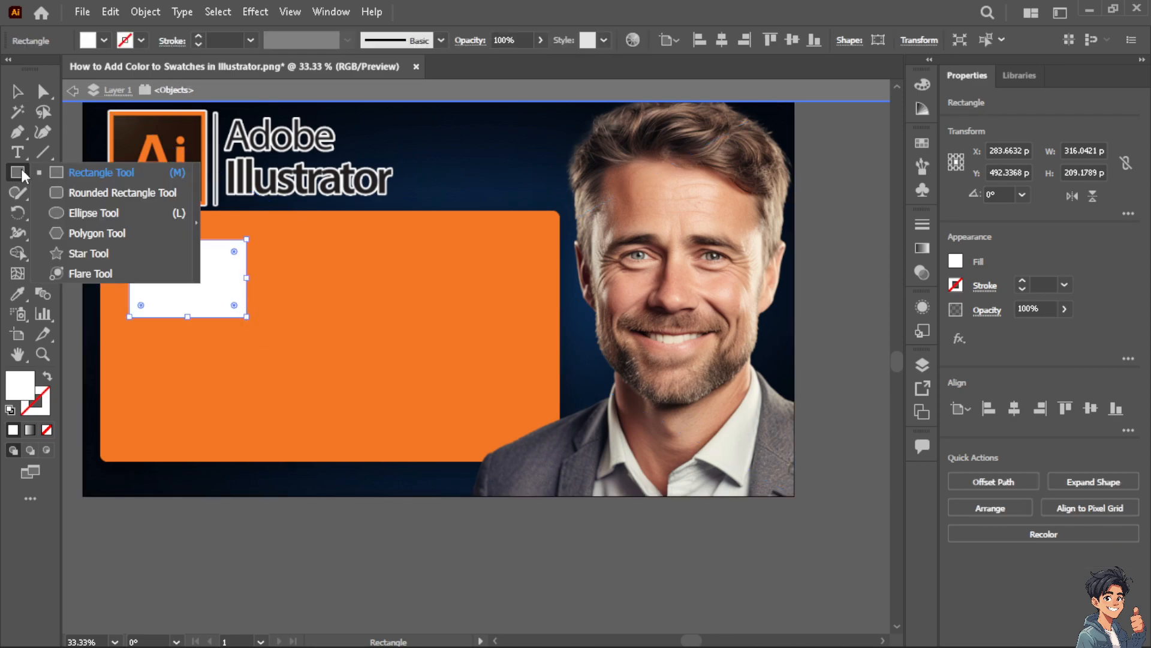
pyautogui.click(90, 233)
pyautogui.moveTo(320, 253); pyautogui.dragTo(354, 277)
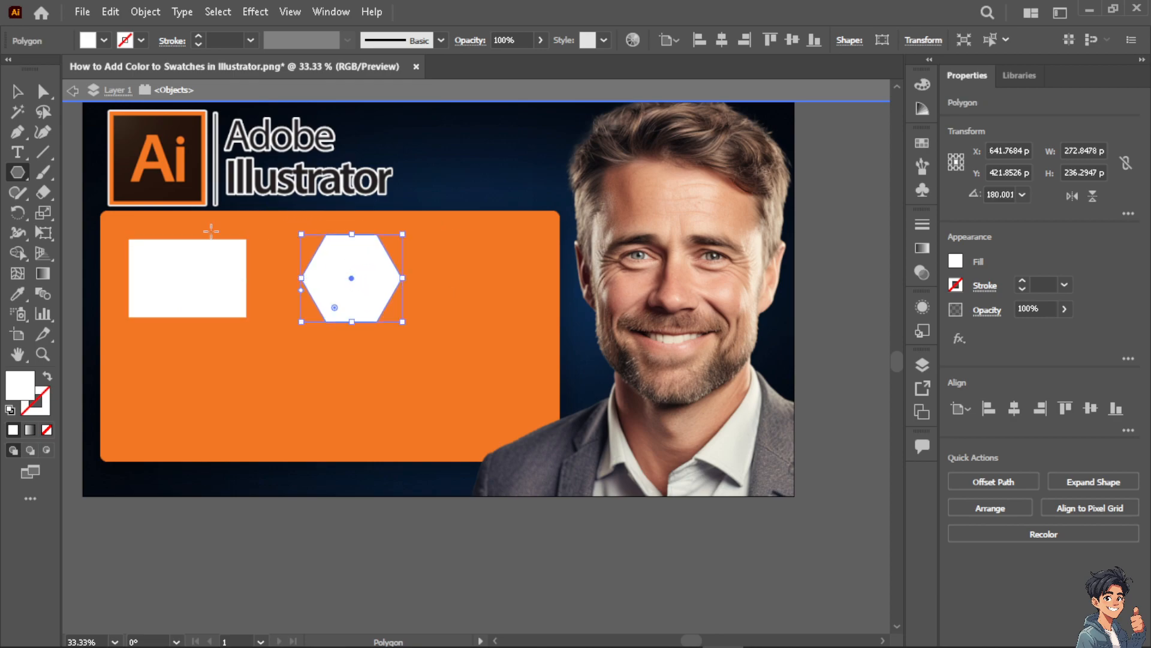
# - Draw a white five-pointed star about 310 by 306 pt on the orange panel below the rectangle and hexagon
pyautogui.rightClick(23, 172)
pyautogui.click(89, 252)
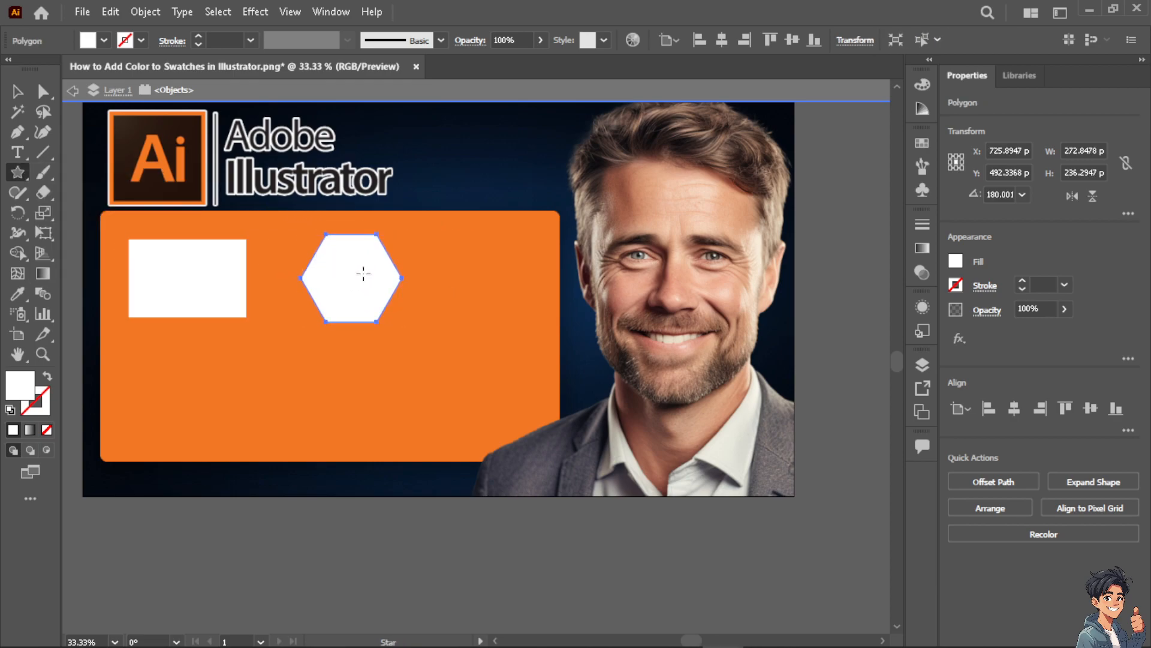
pyautogui.moveTo(259, 364); pyautogui.dragTo(337, 382)
pyautogui.press('v')
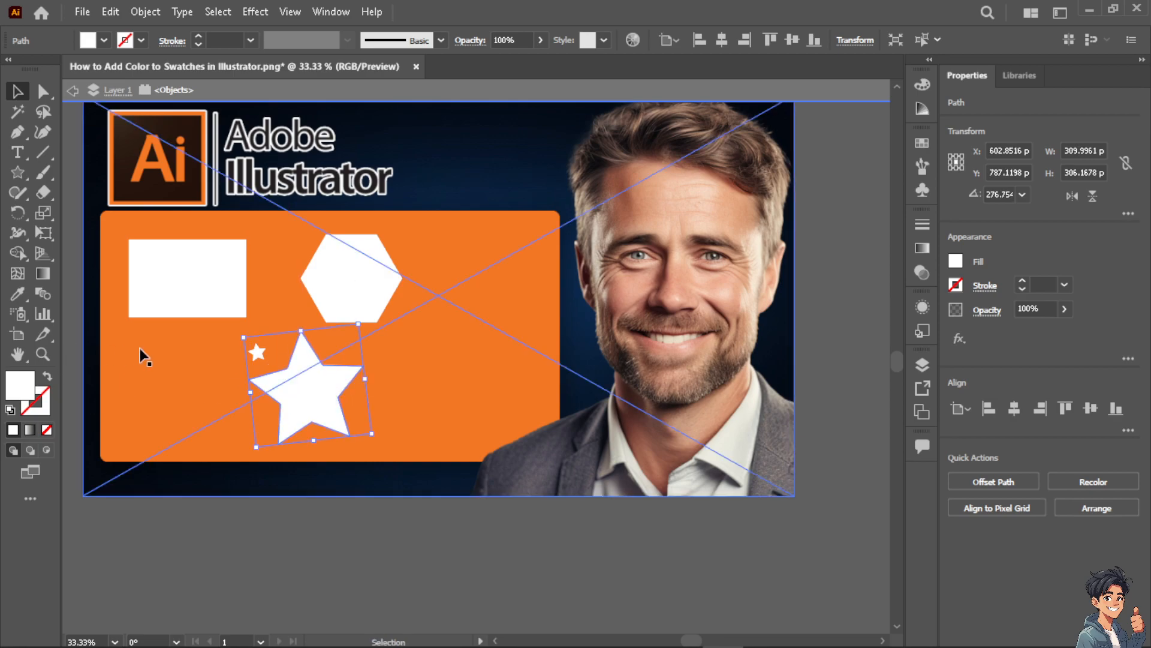
# - Change the rectangle's fill color to a strong red
pyautogui.click(182, 285)
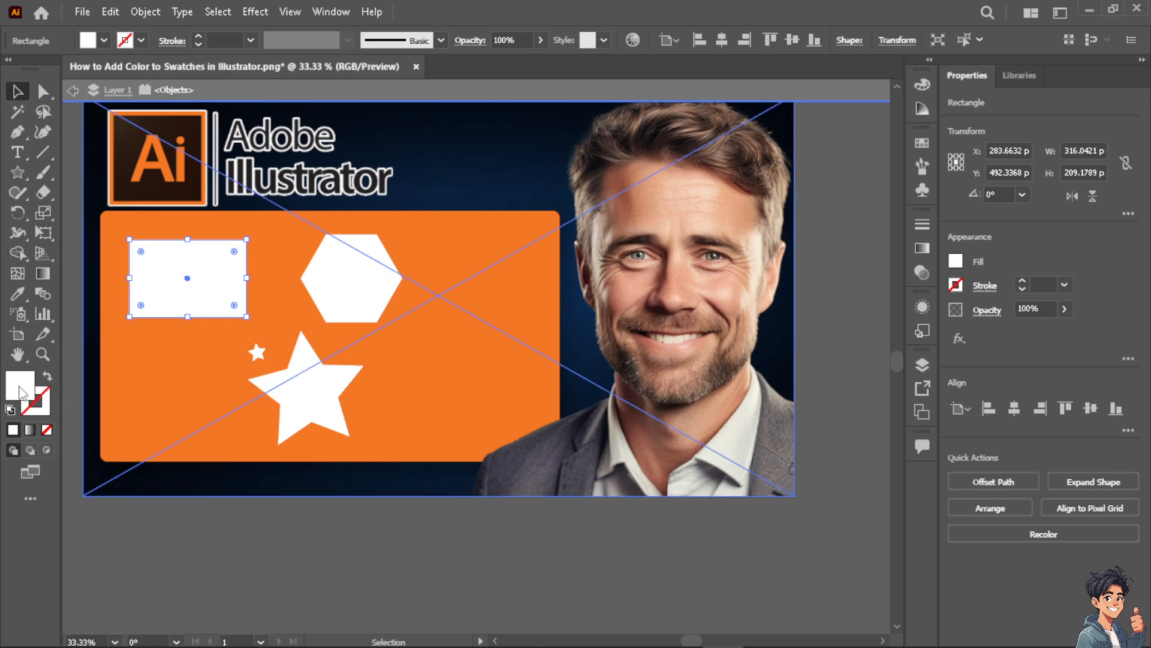
pyautogui.doubleClick(19, 386)
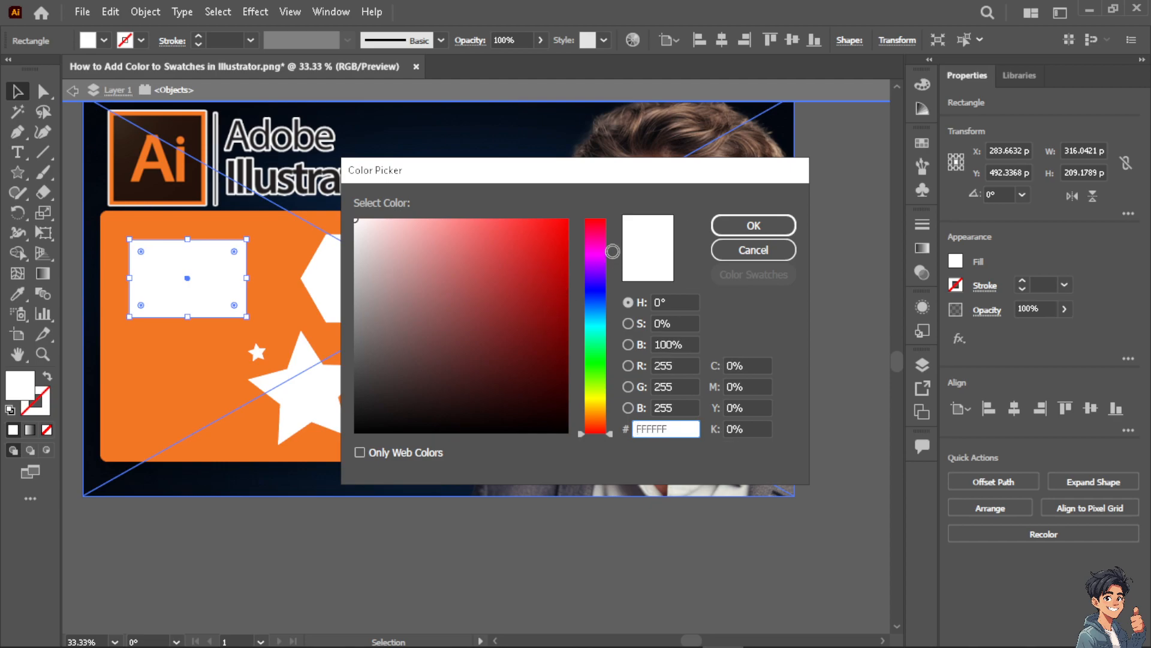
pyautogui.click(567, 231)
pyautogui.click(588, 221)
pyautogui.click(753, 225)
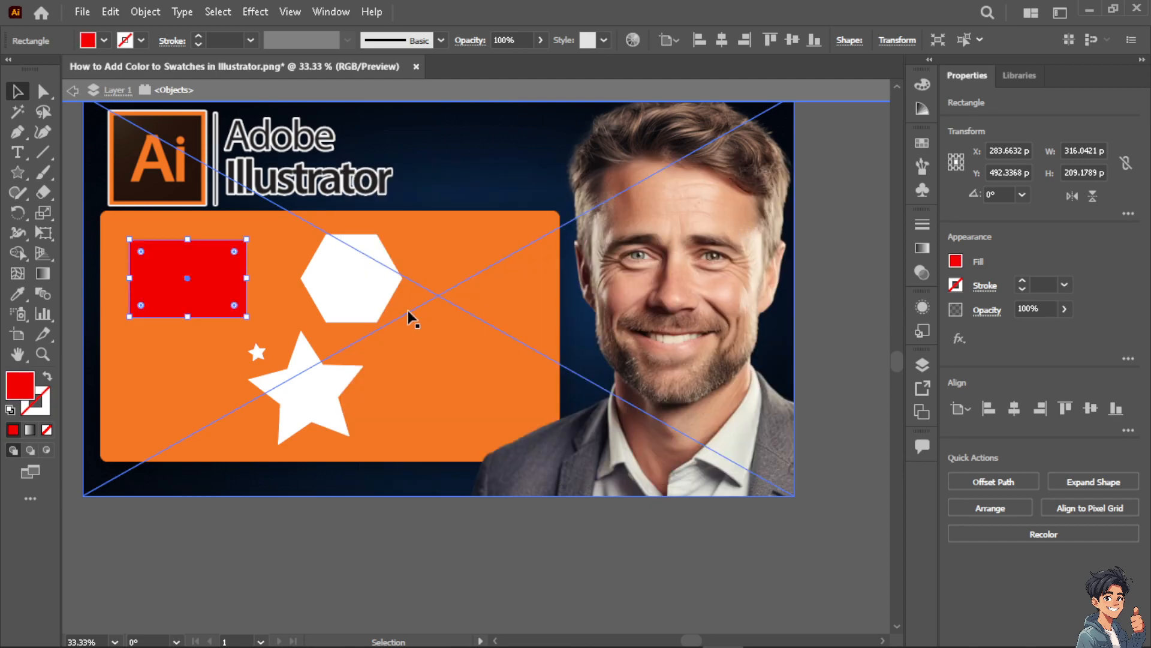
# - Change the hexagon's fill color to yellow, hex EAD90F
pyautogui.click(344, 290)
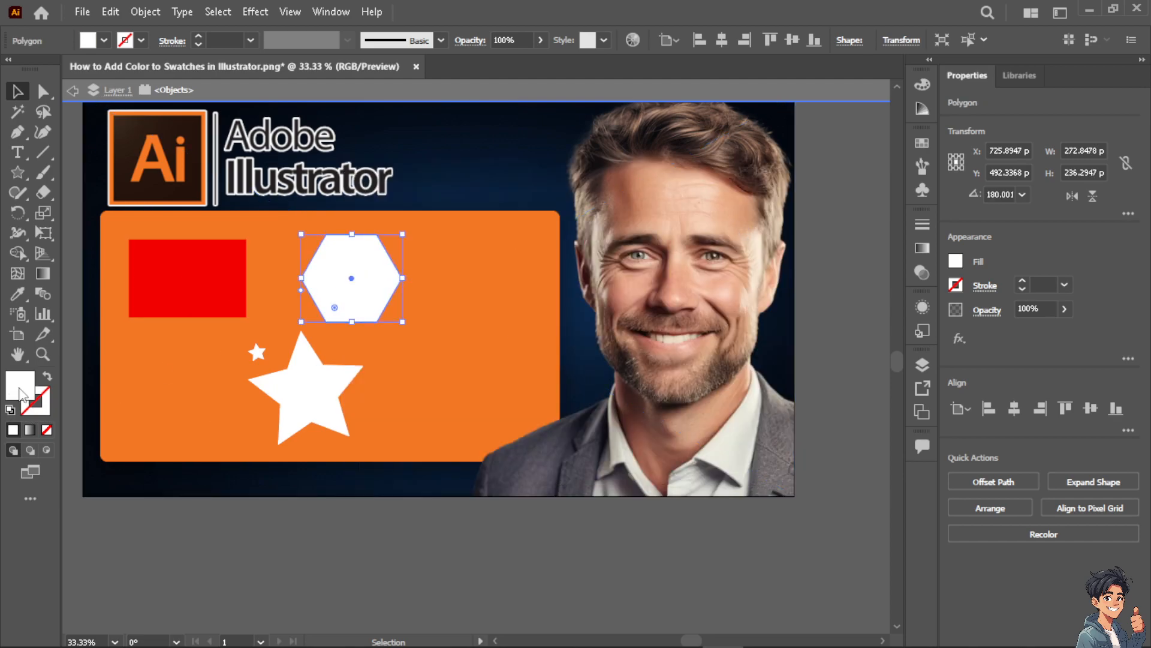
pyautogui.doubleClick(21, 387)
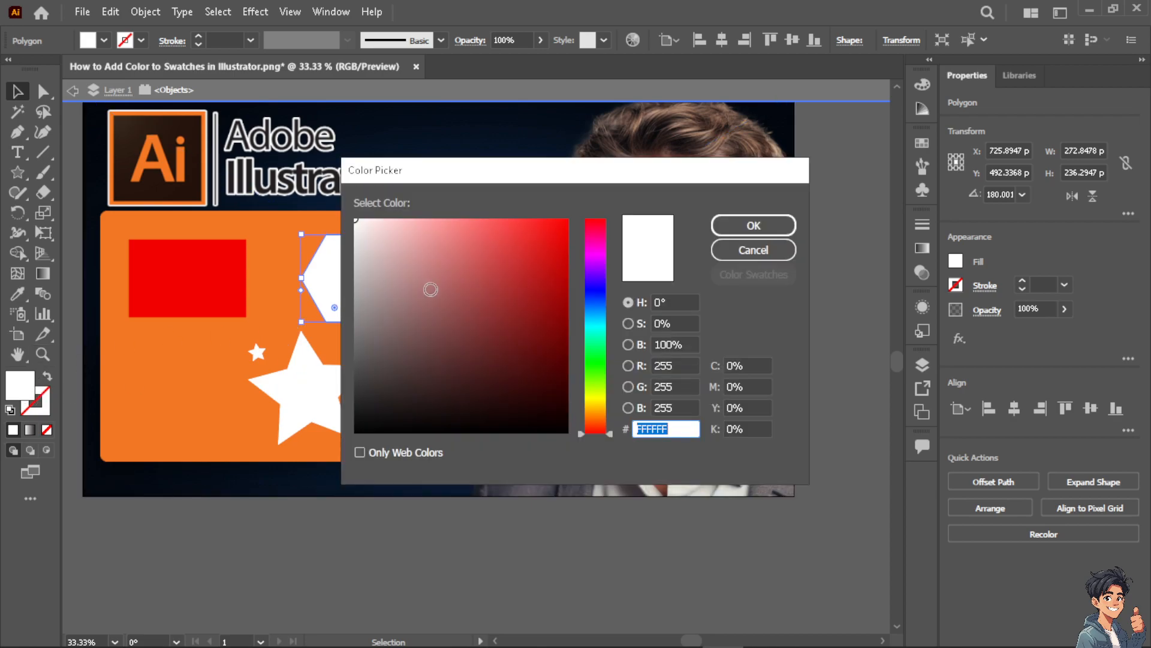
pyautogui.click(595, 401)
pyautogui.click(548, 244)
pyautogui.click(555, 235)
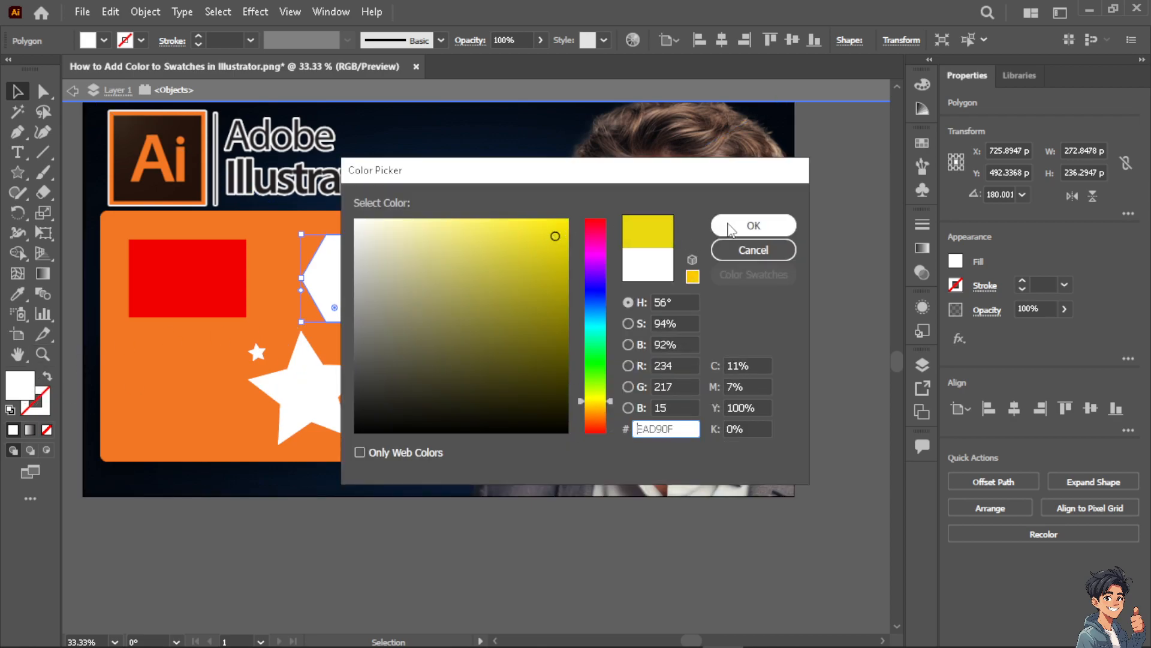
pyautogui.click(728, 230)
# - Change the large star's fill color to blue, R=17 G=45 B=244
pyautogui.click(311, 402)
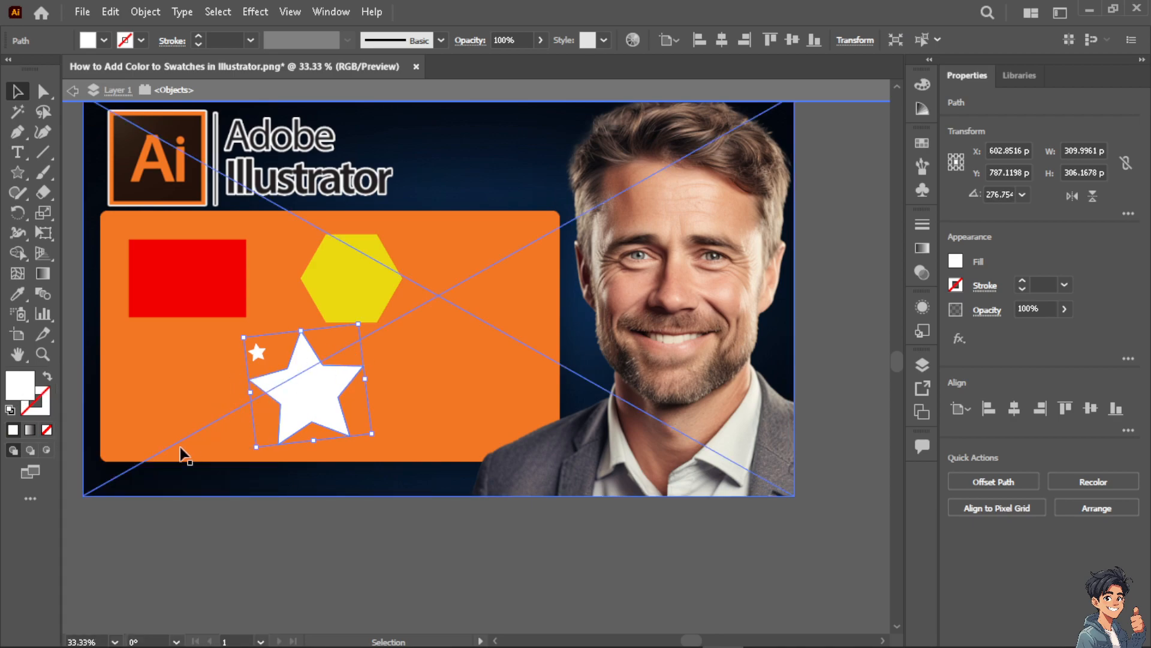
pyautogui.doubleClick(18, 391)
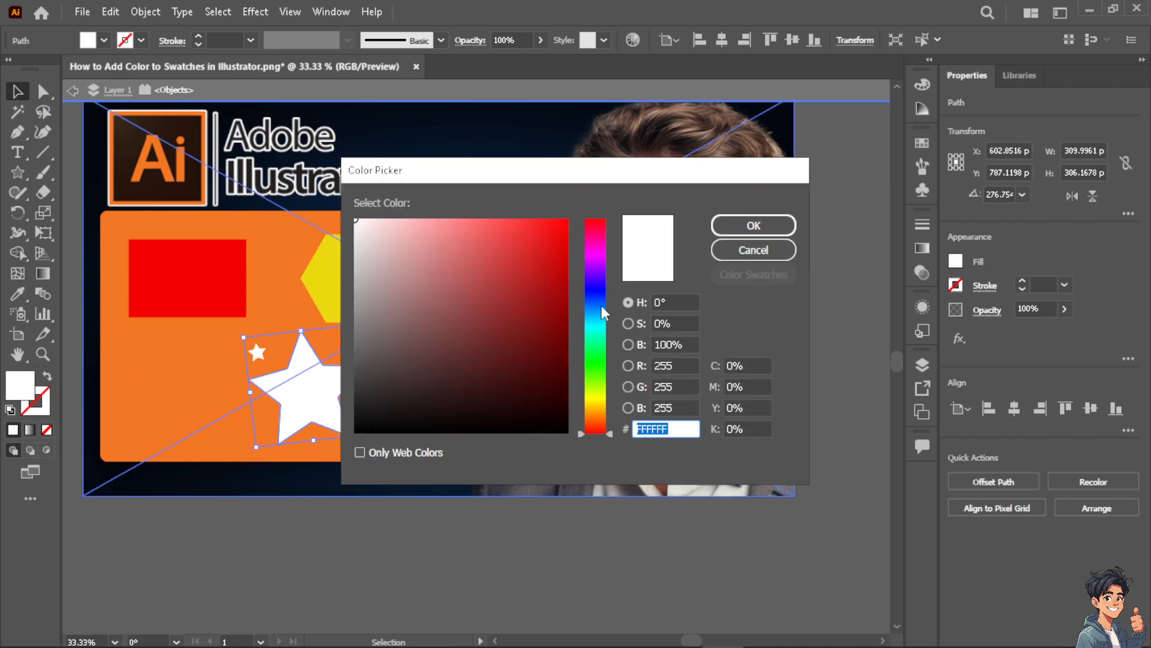
pyautogui.click(602, 298)
pyautogui.click(553, 226)
pyautogui.click(753, 225)
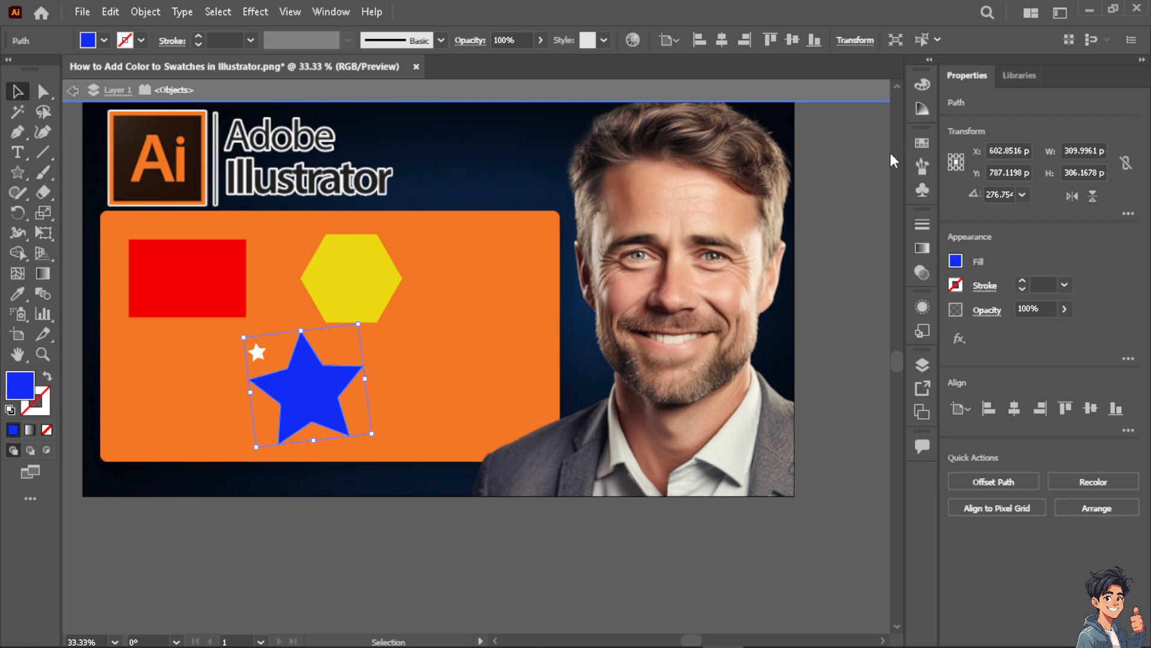
pyautogui.click(924, 145)
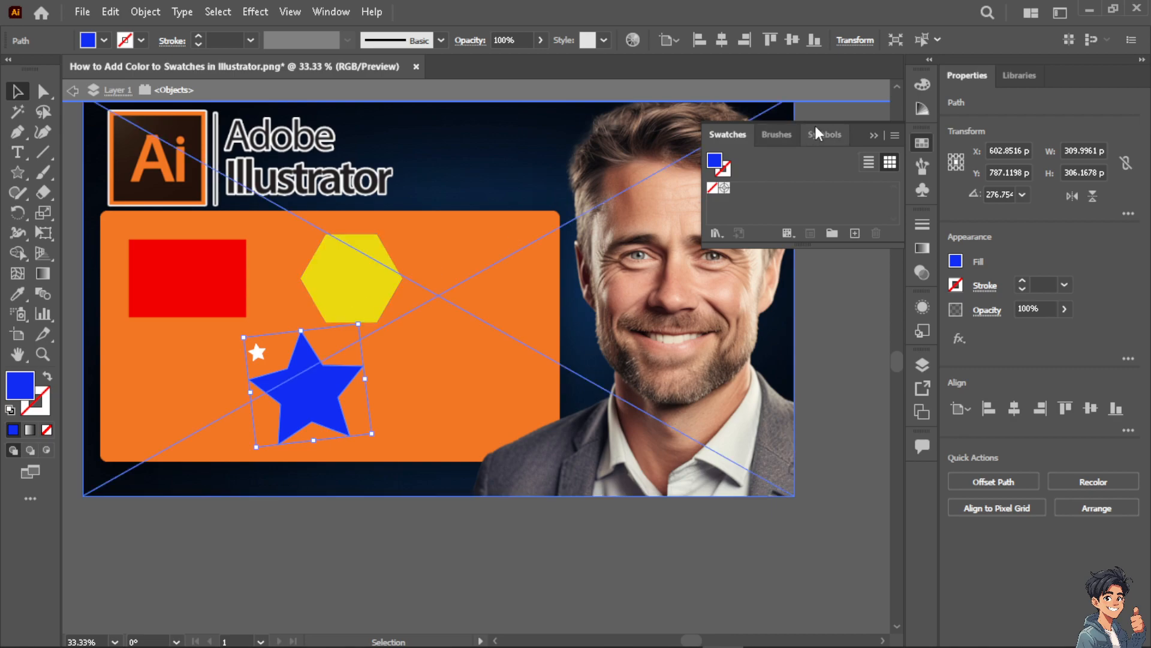
pyautogui.click(922, 144)
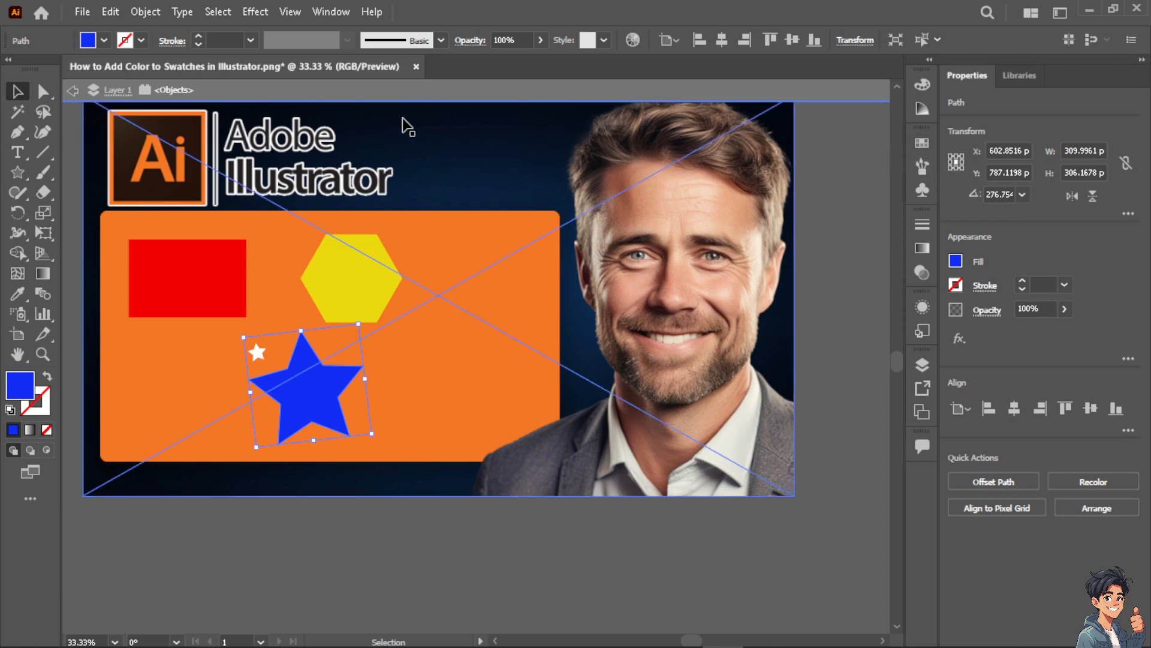
pyautogui.click(332, 12)
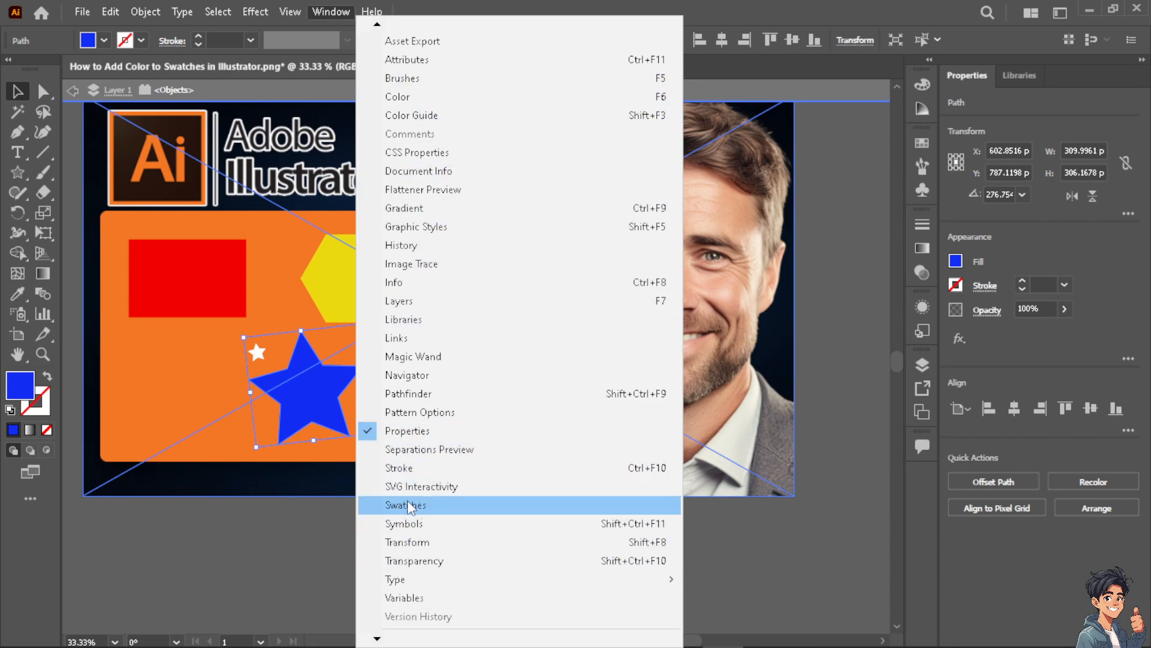
pyautogui.click(409, 505)
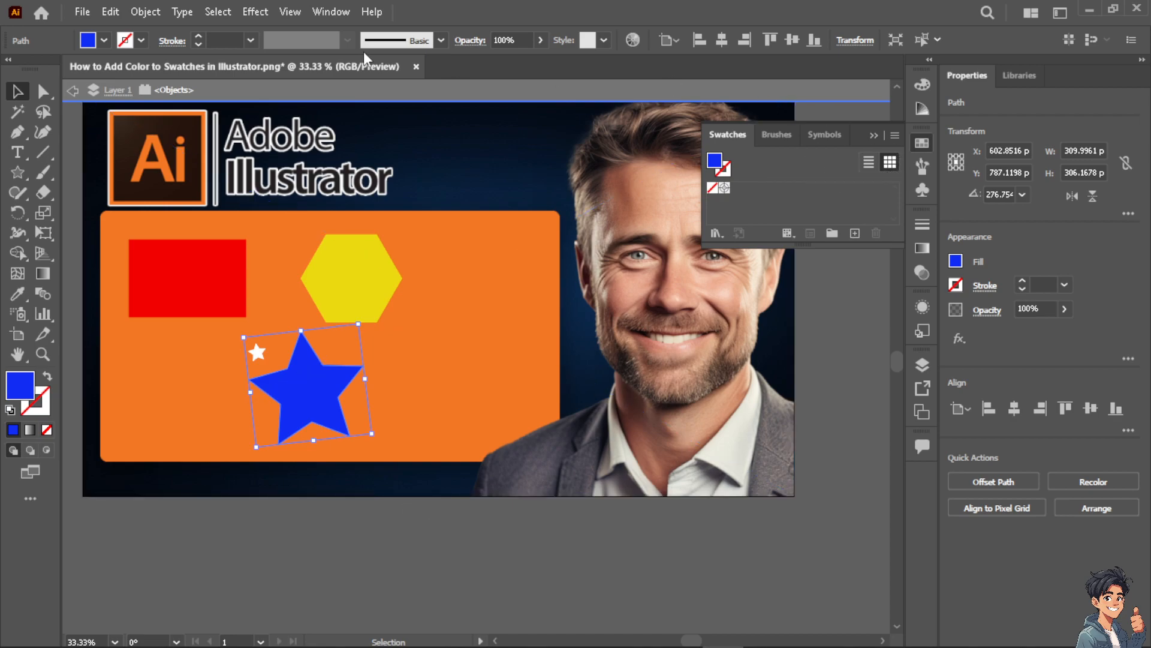
pyautogui.click(330, 12)
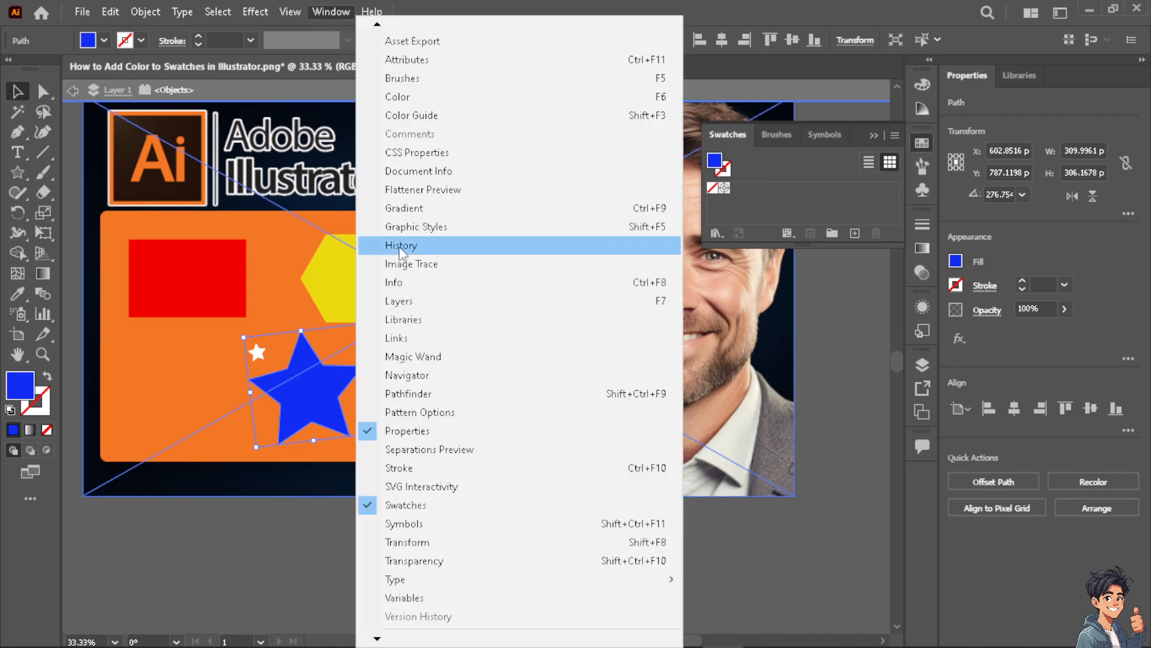
pyautogui.click(420, 505)
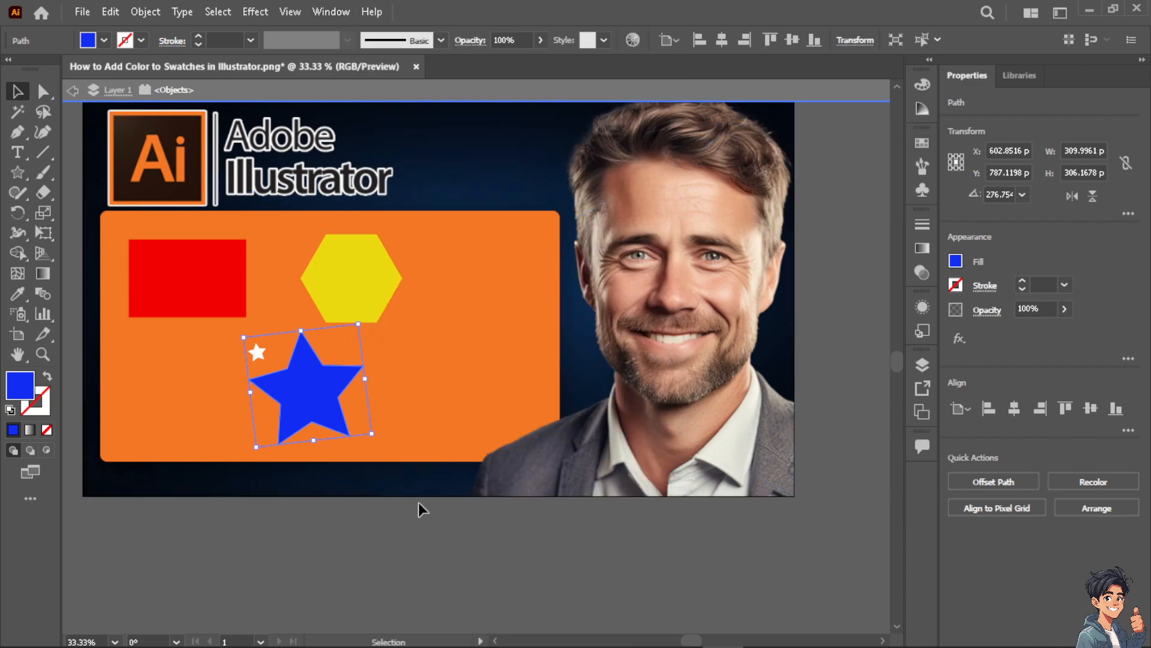
# - Show the Swatches and look through their list and thumbnail views and the neighboring Brushes and Symbols
pyautogui.click(923, 144)
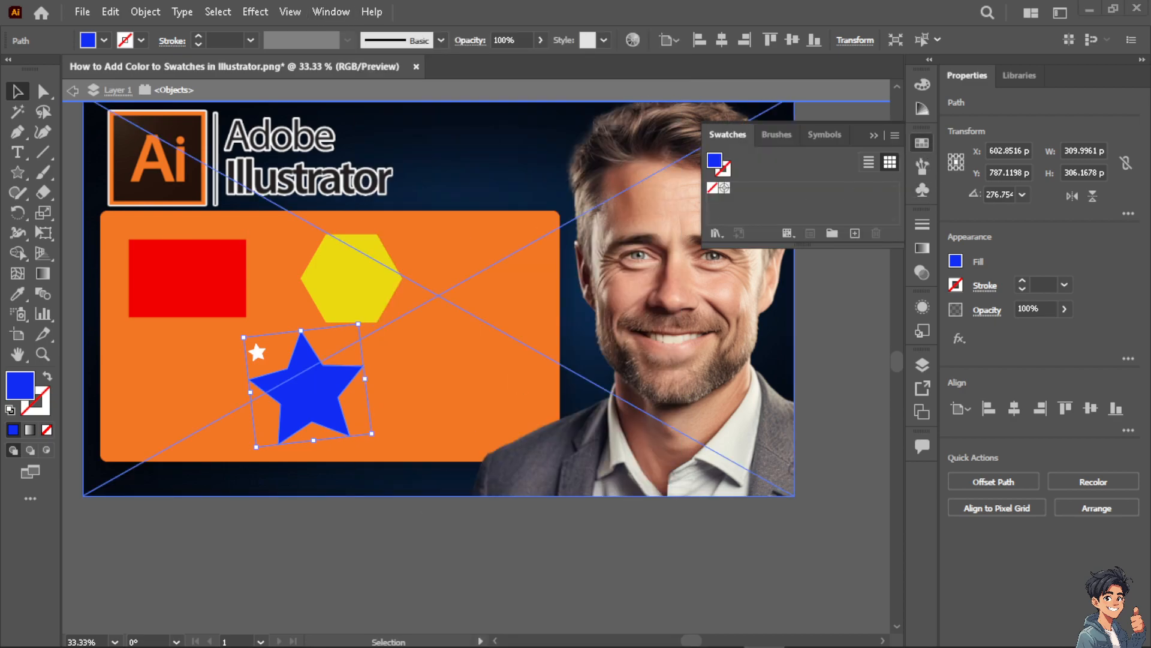
pyautogui.click(868, 162)
pyautogui.click(890, 162)
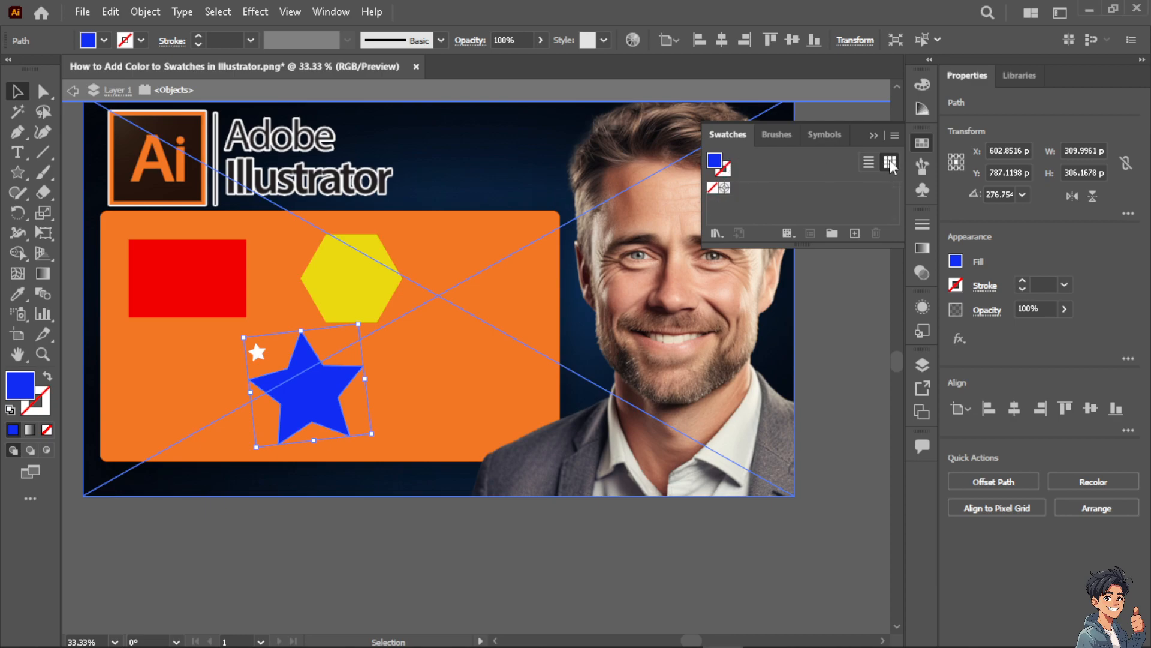
pyautogui.click(777, 134)
pyautogui.click(824, 135)
pyautogui.click(728, 135)
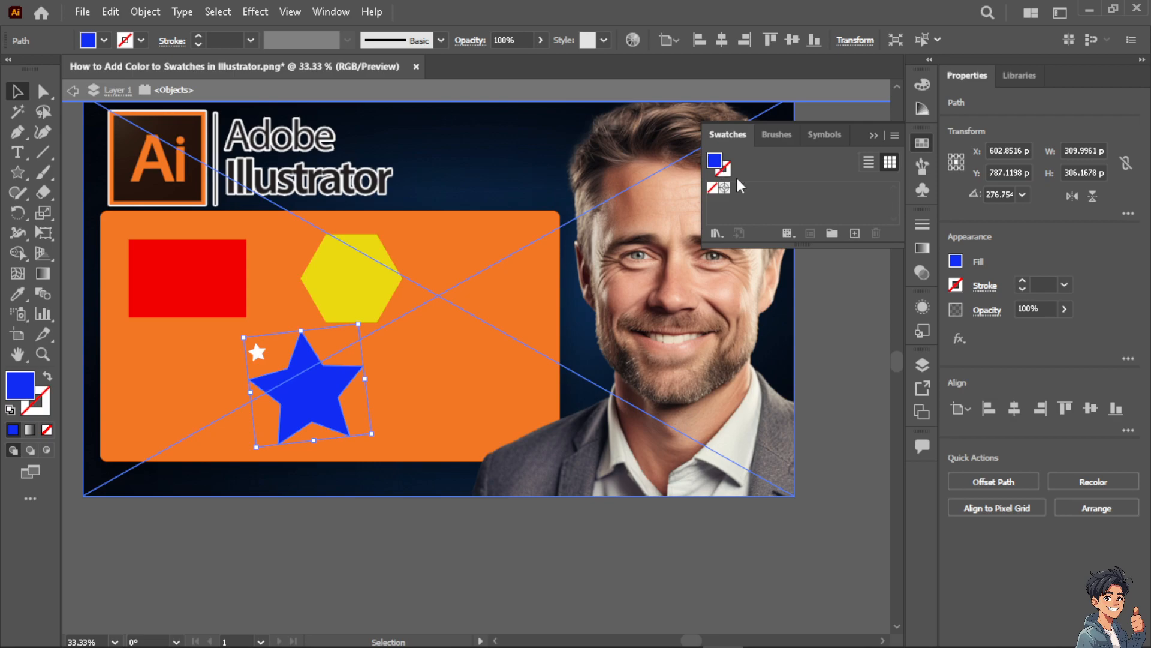
# - Create a global process color swatch named "Andy Guide" from the large star's fill, in RGB mode with R=64 G=45 B=244
pyautogui.click(855, 234)
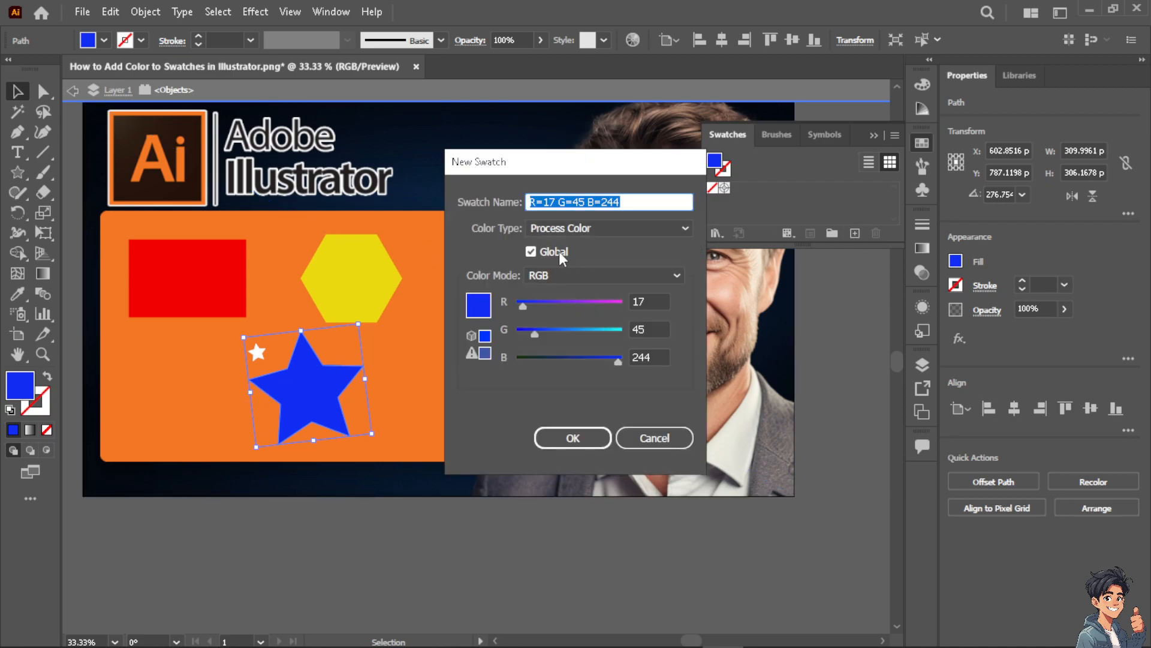
pyautogui.click(532, 252)
pyautogui.click(531, 252)
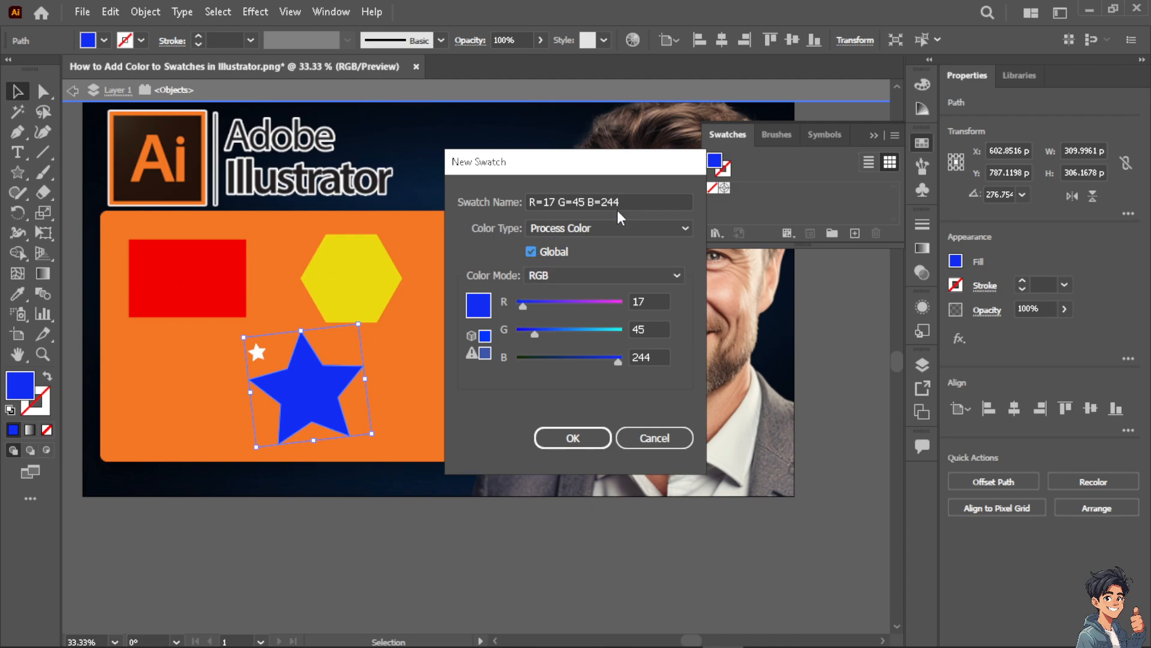
pyautogui.moveTo(639, 202); pyautogui.dragTo(510, 215)
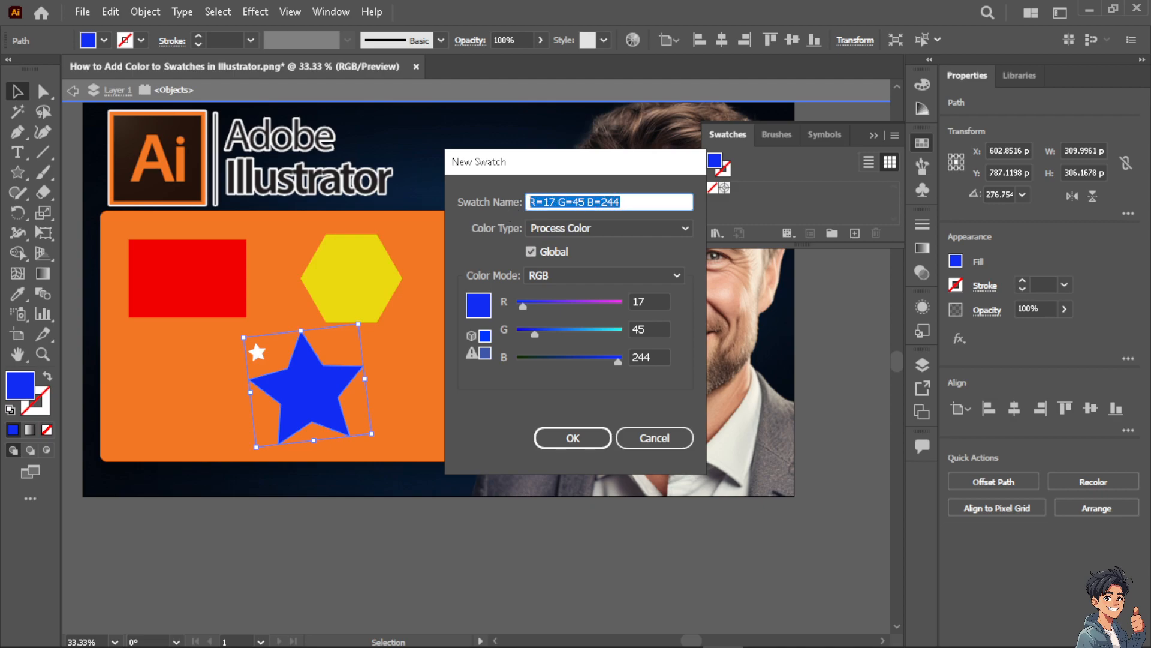
pyautogui.write('Andy Guide')
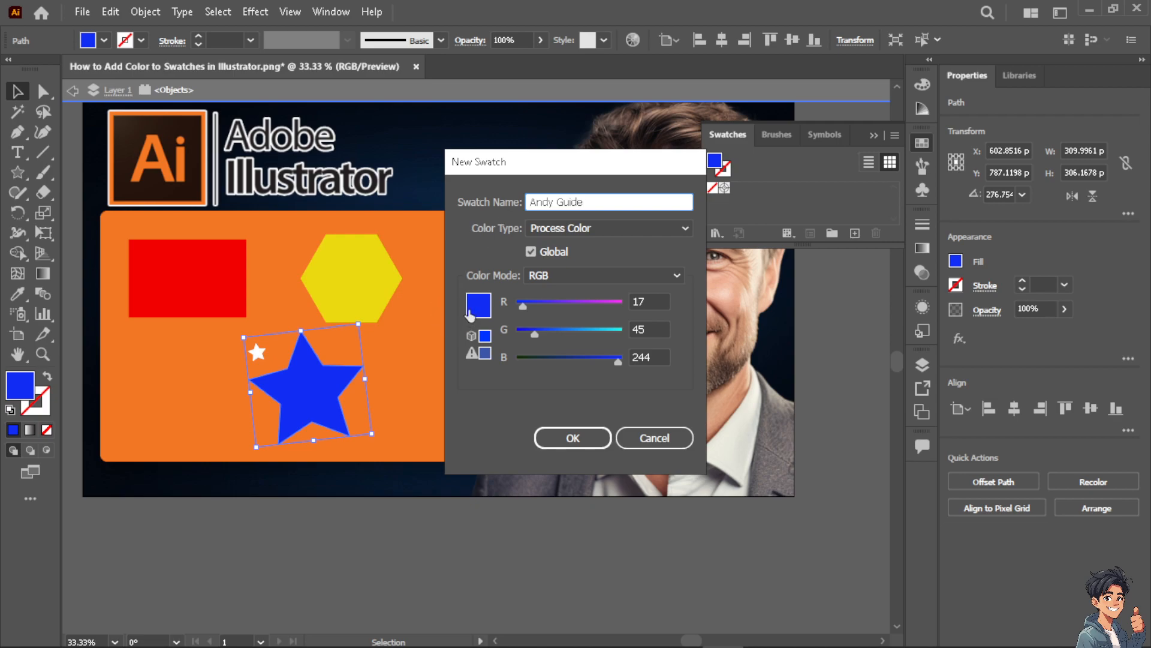
pyautogui.moveTo(521, 305)
pyautogui.mouseDown()
pyautogui.moveTo(584, 313)
pyautogui.moveTo(541, 312)
pyautogui.mouseUp()
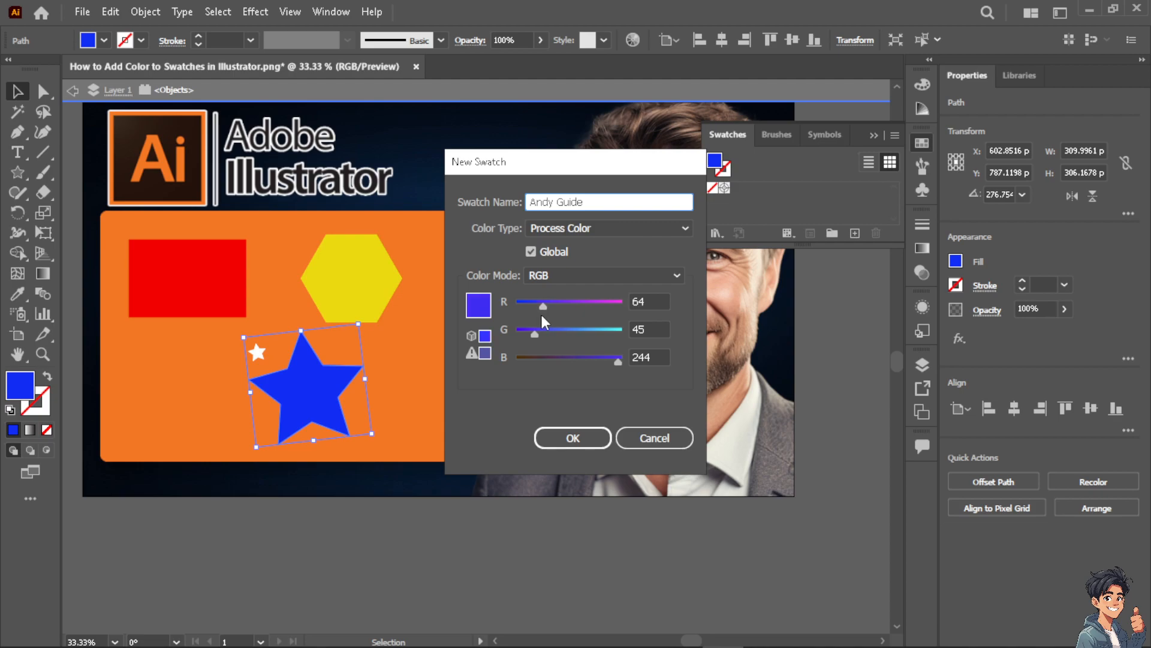
pyautogui.click(570, 273)
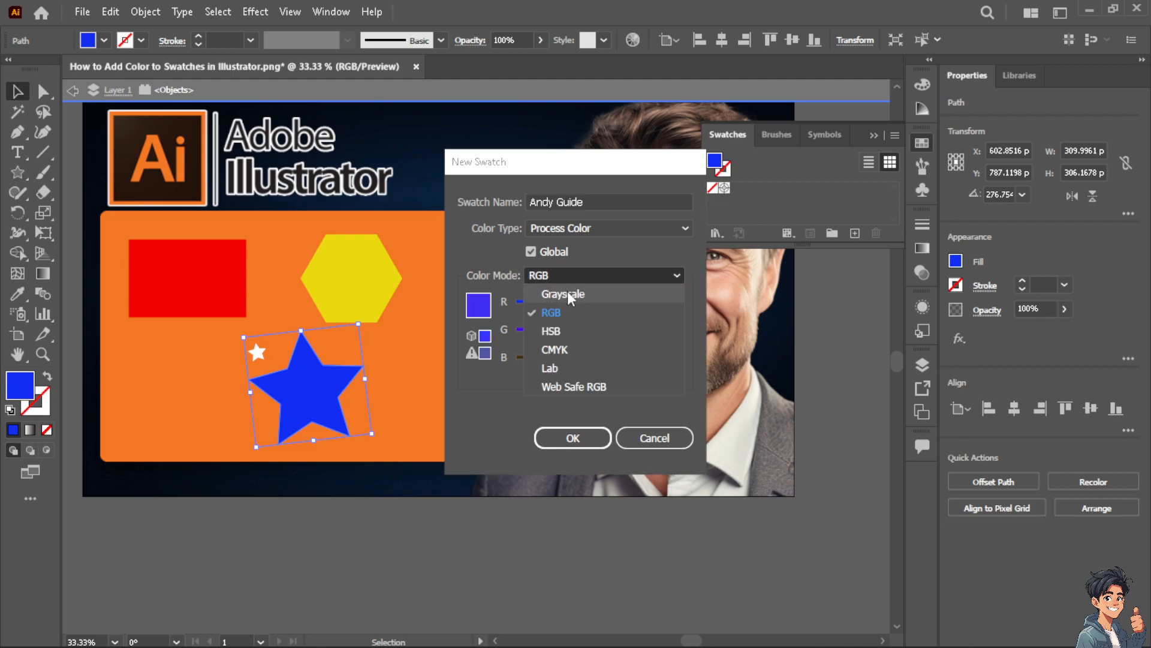
pyautogui.click(551, 312)
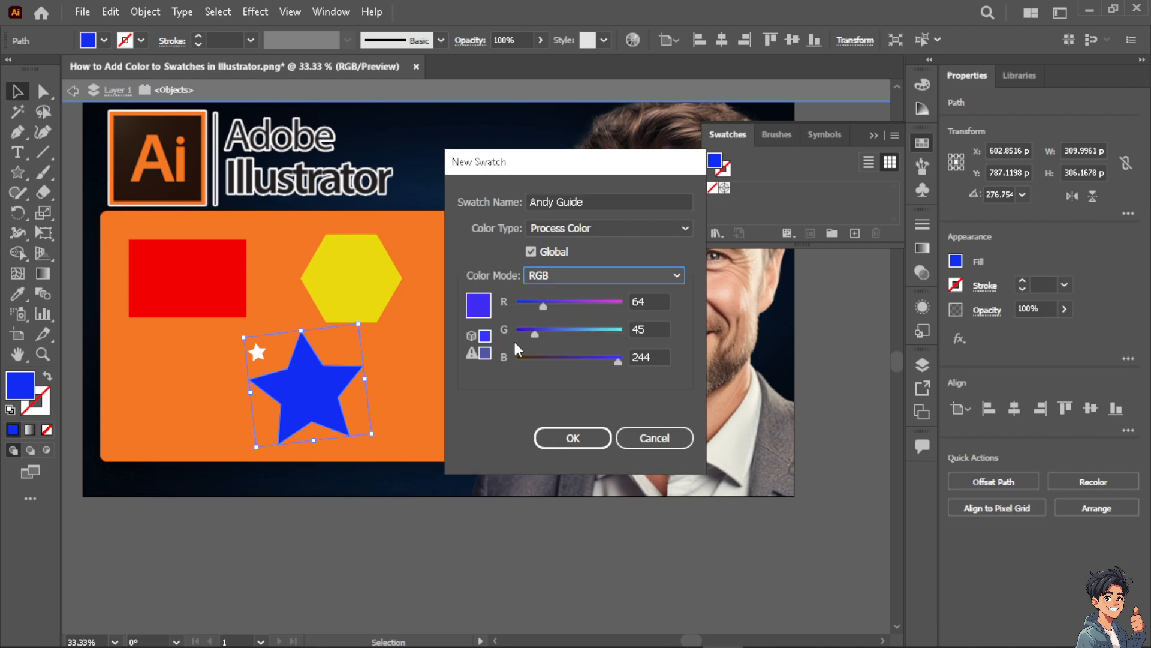
pyautogui.click(575, 440)
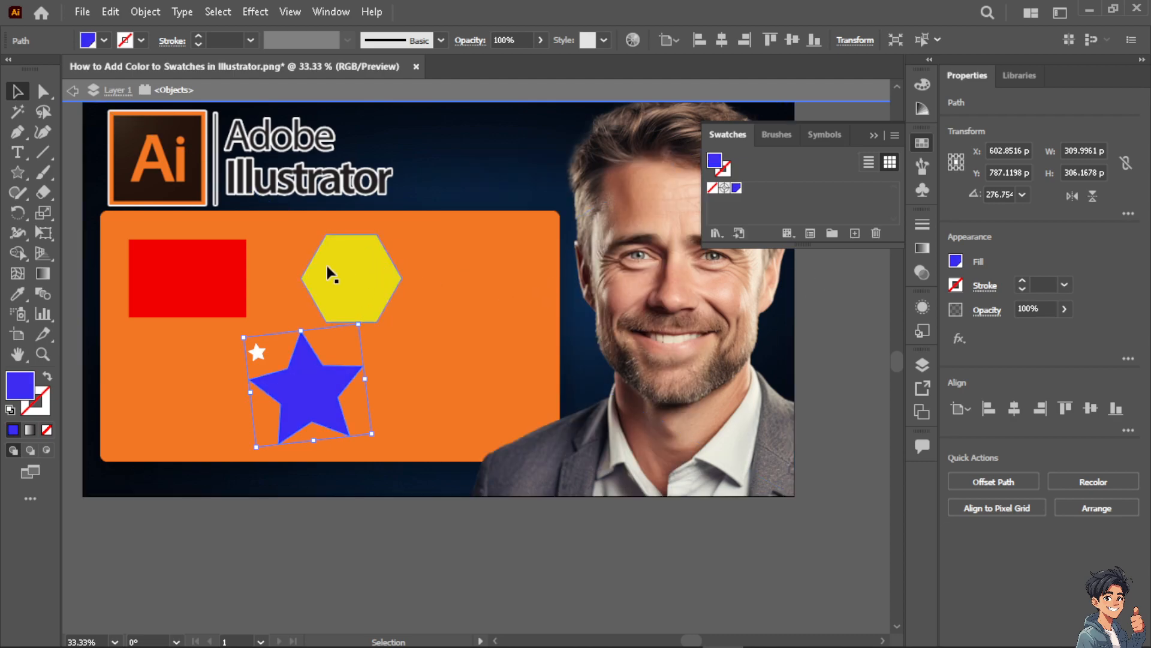
pyautogui.click(831, 234)
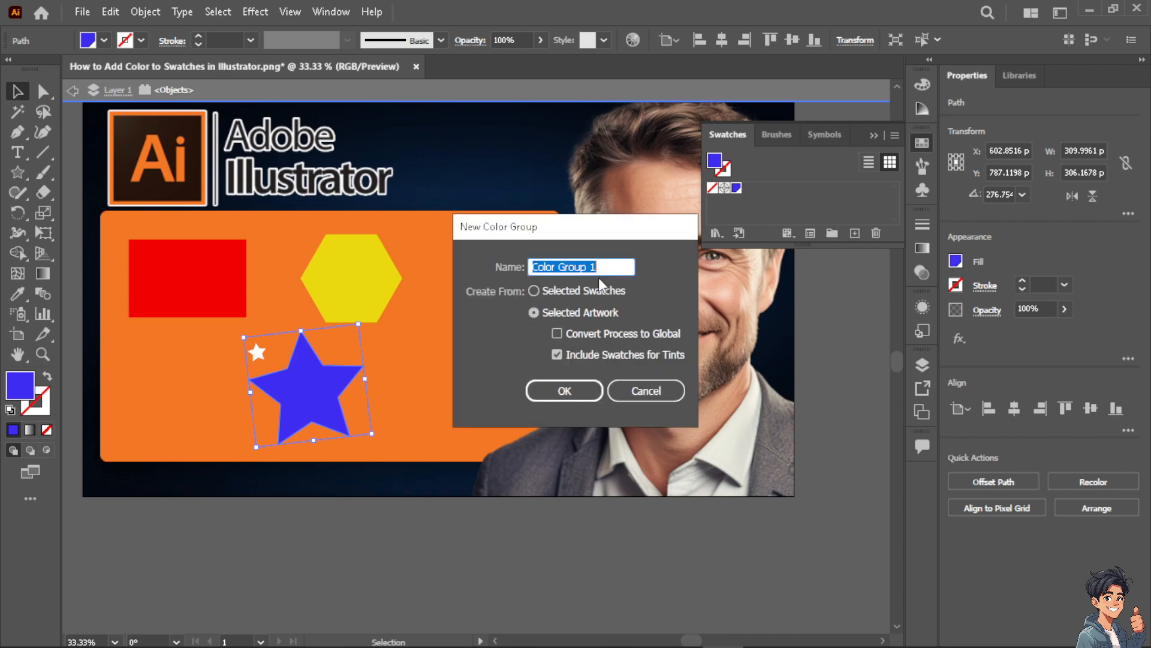
pyautogui.click(533, 291)
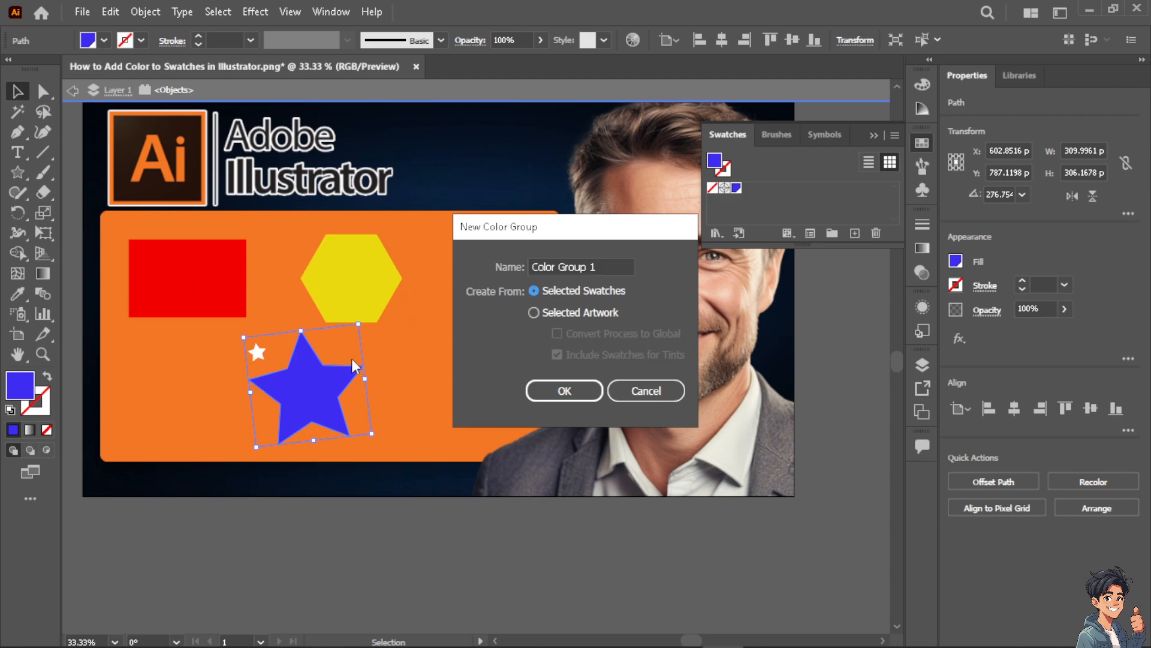
pyautogui.click(536, 313)
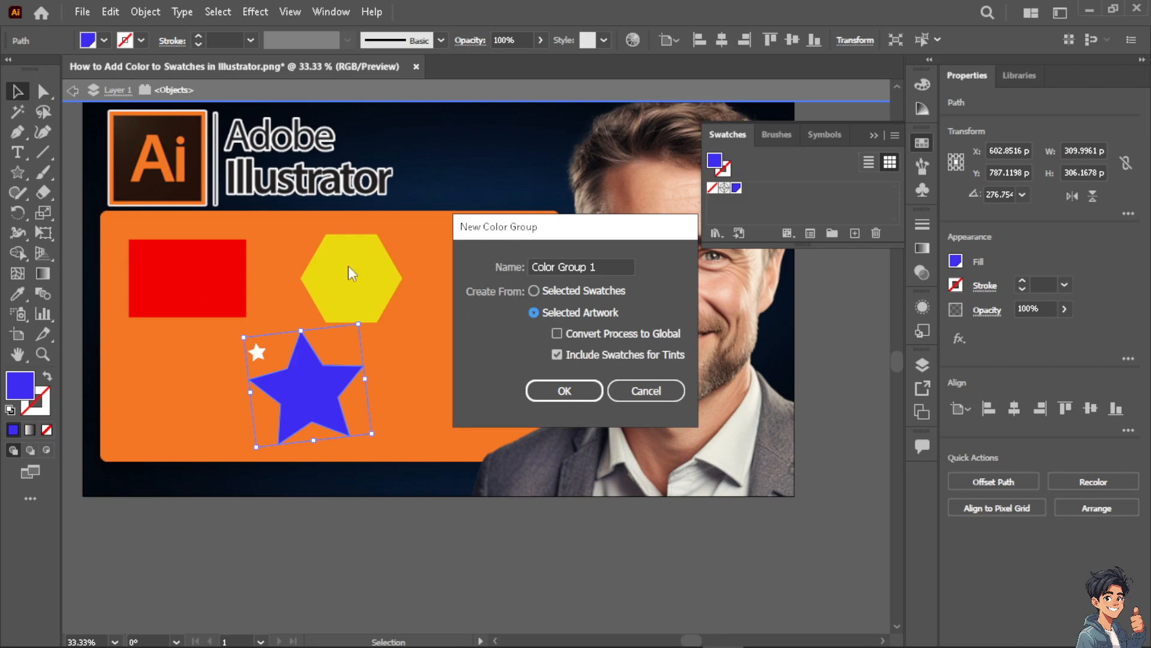
pyautogui.moveTo(607, 268); pyautogui.dragTo(482, 267)
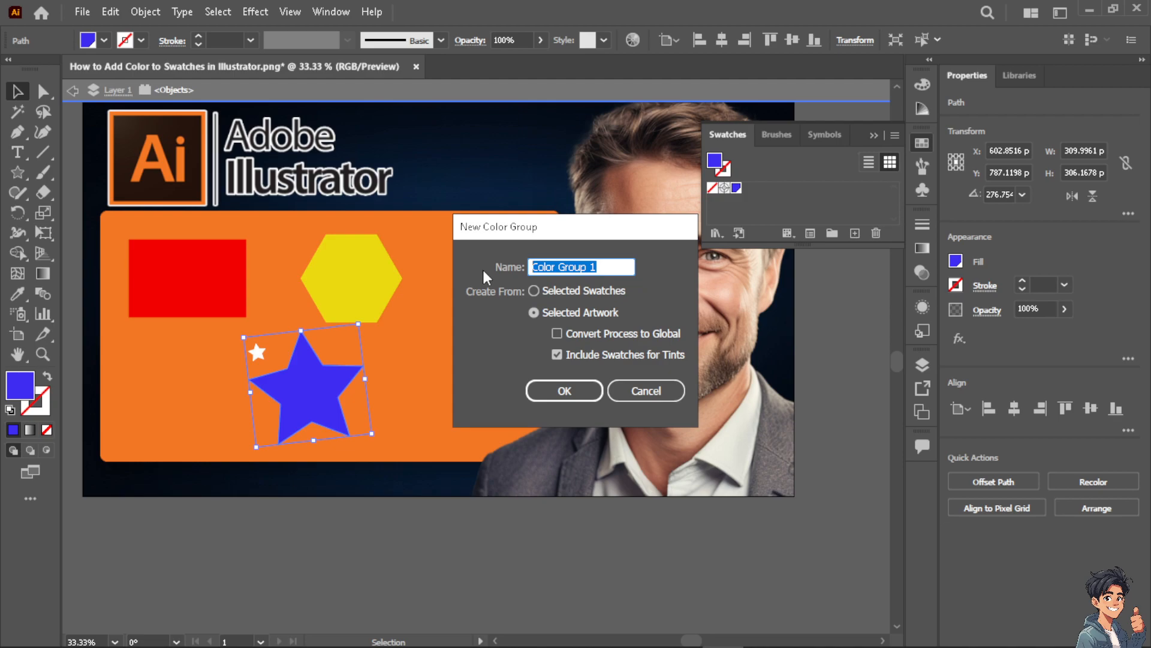
pyautogui.write('Andy Guide')
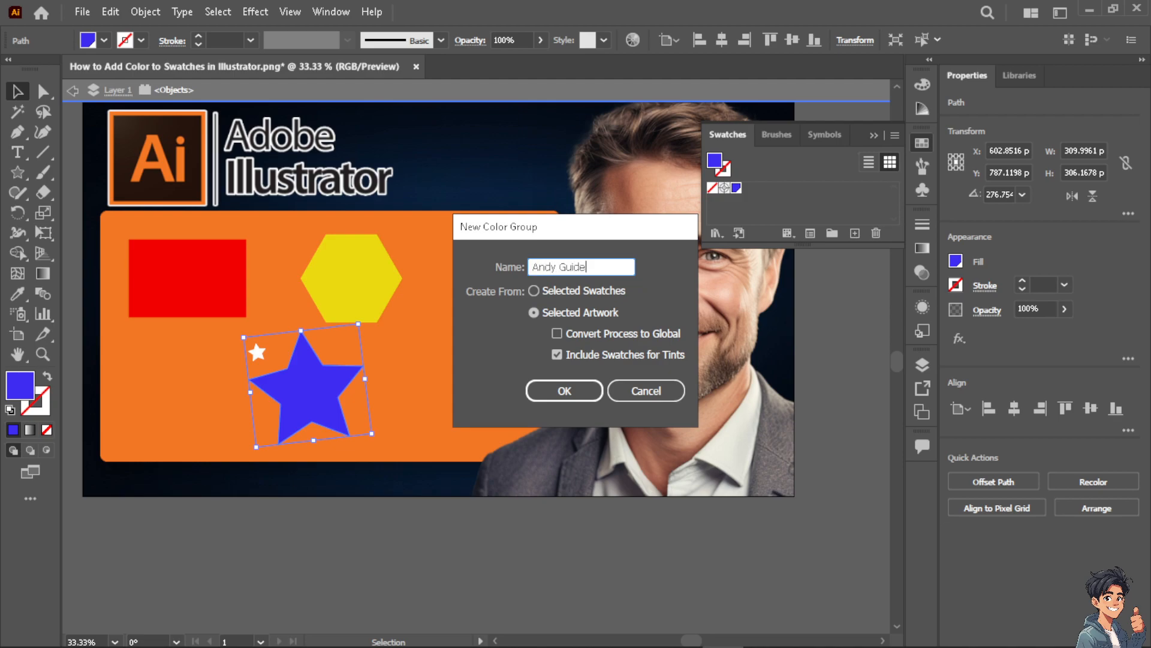
pyautogui.click(667, 393)
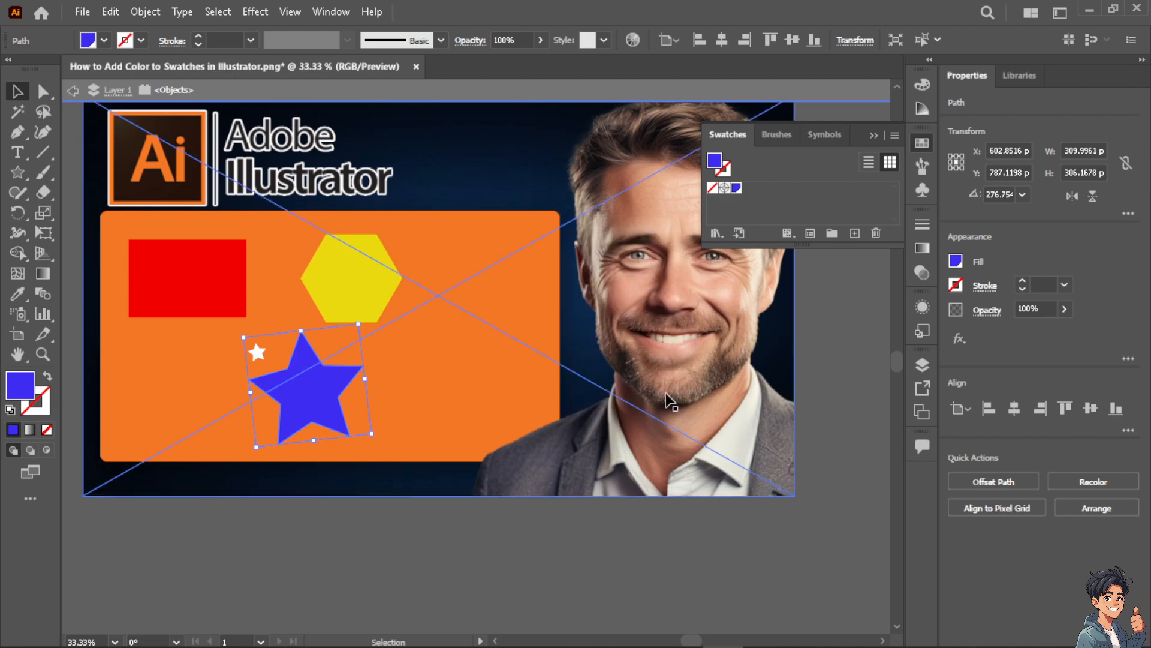
# - Look through the available swatch libraries and the options for which kinds of swatches are shown
pyautogui.click(774, 129)
pyautogui.click(741, 134)
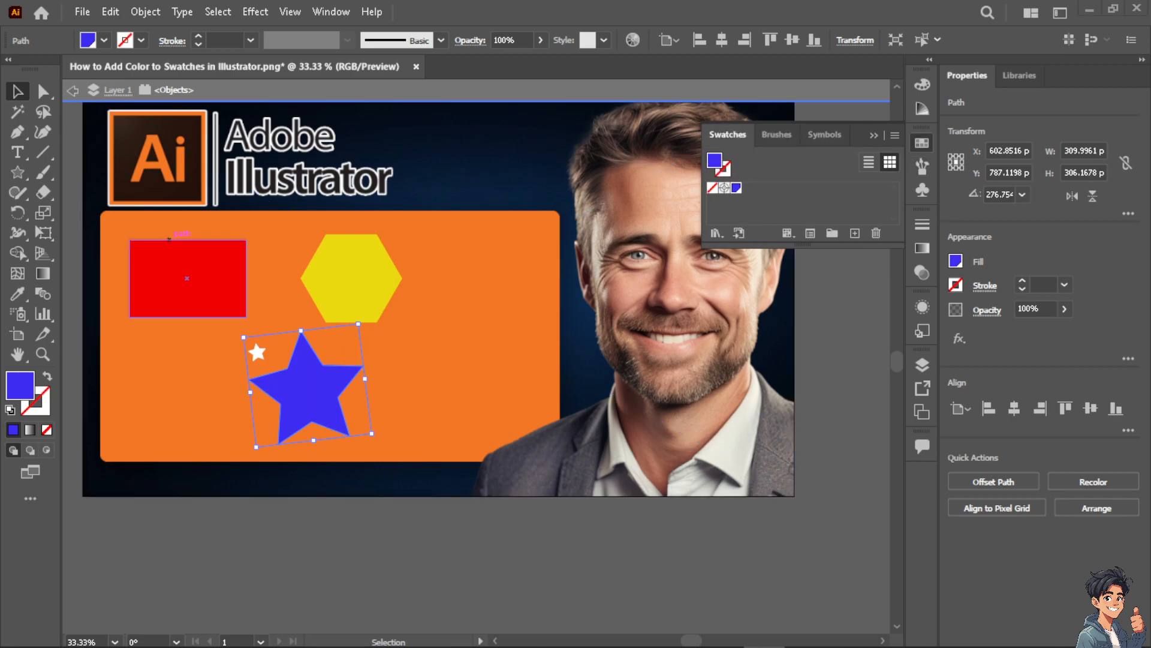
pyautogui.click(716, 234)
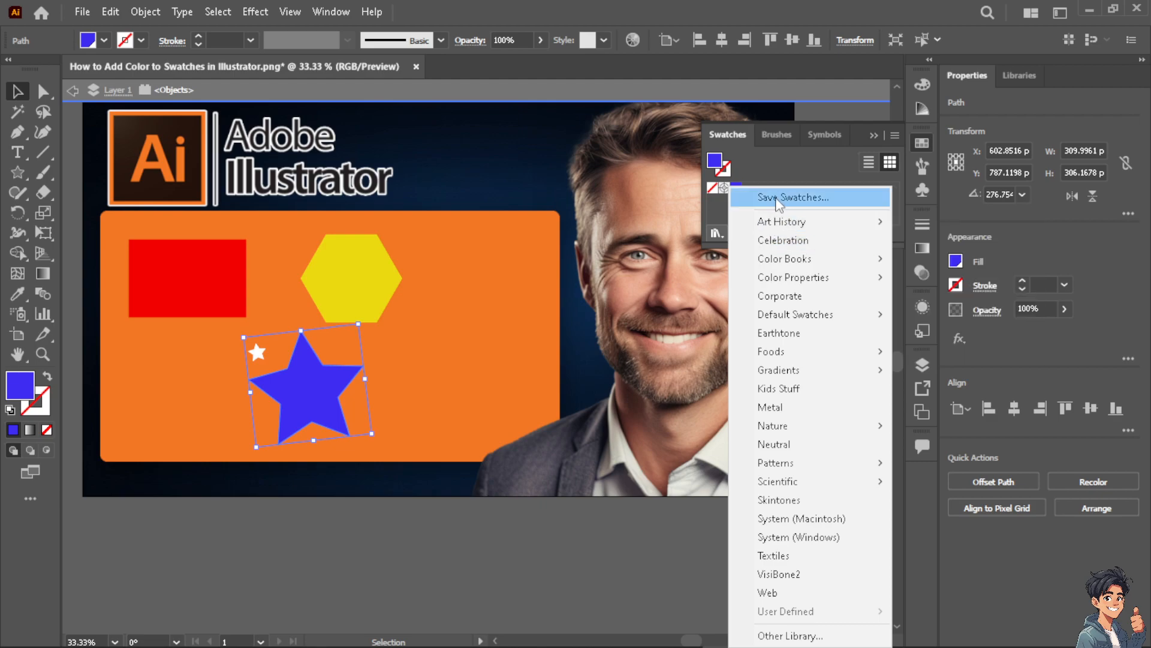
pyautogui.moveTo(782, 230)
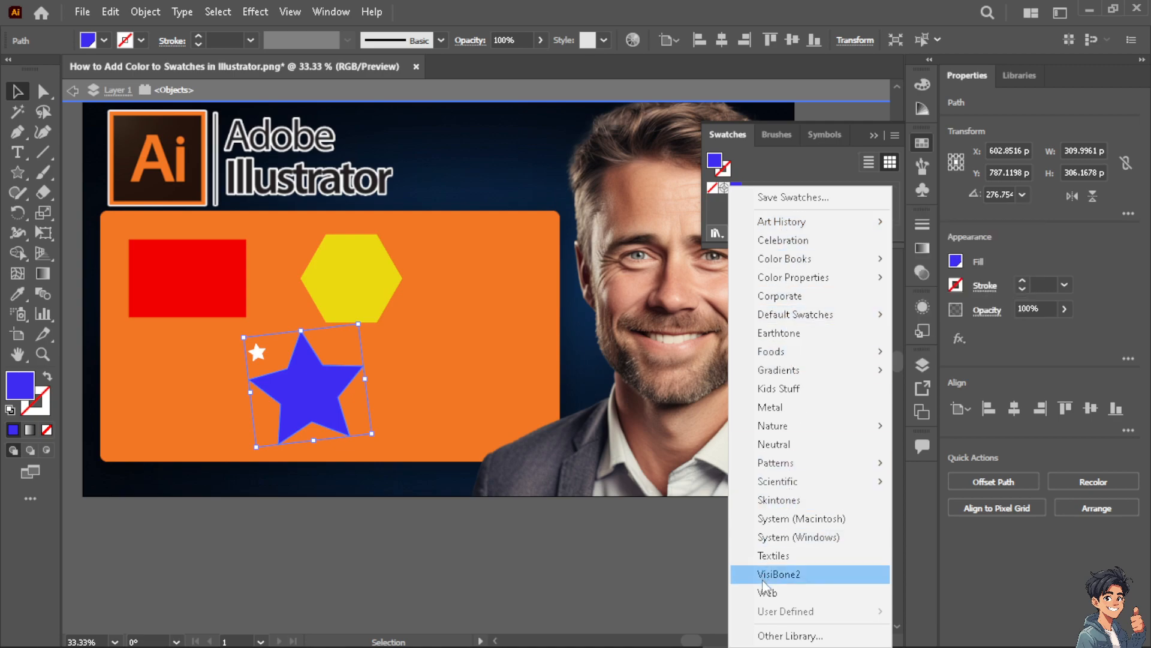
pyautogui.click(726, 214)
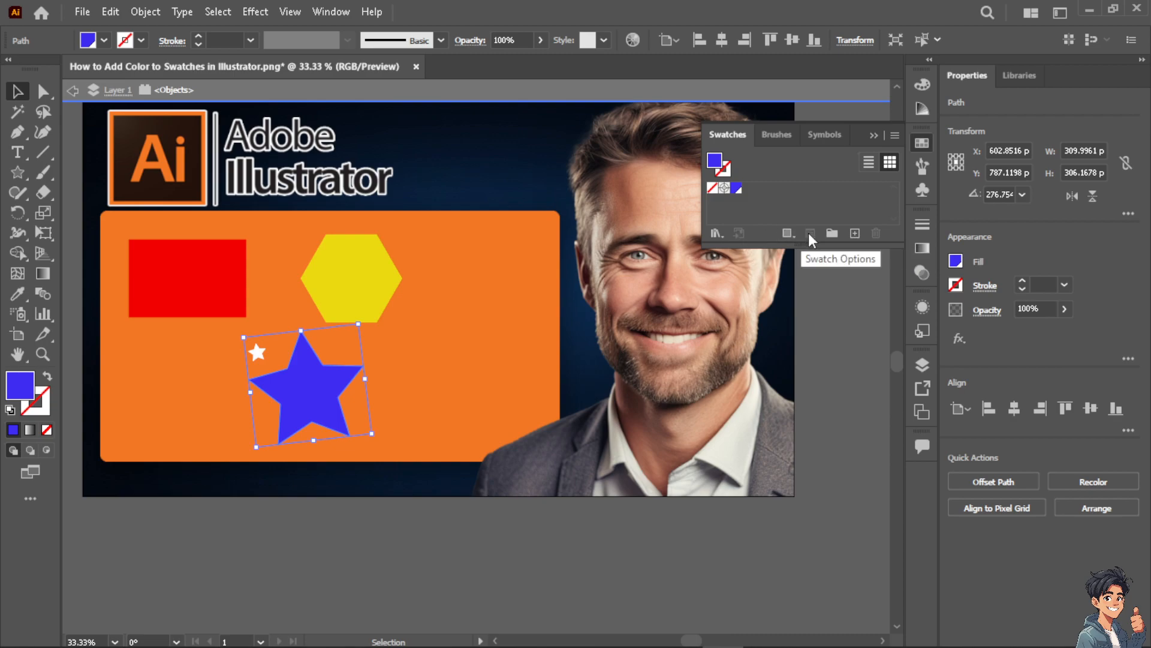
pyautogui.click(793, 236)
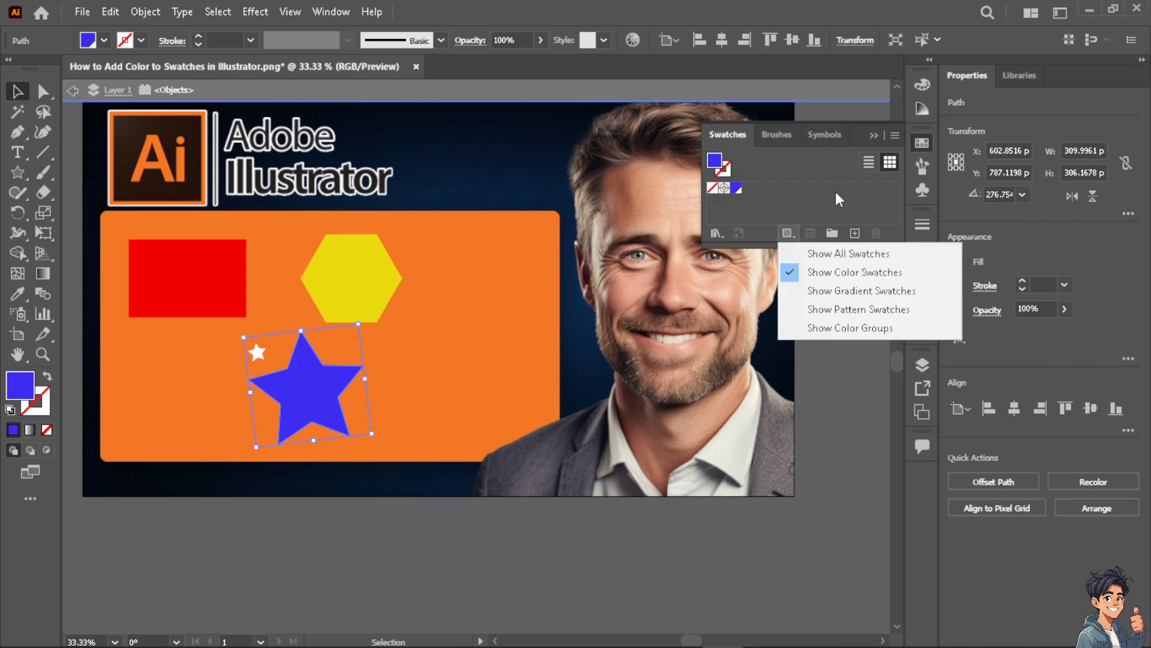
pyautogui.click(870, 183)
# - Display the swatches as a list and delete the Andy Guide swatch
pyautogui.click(878, 162)
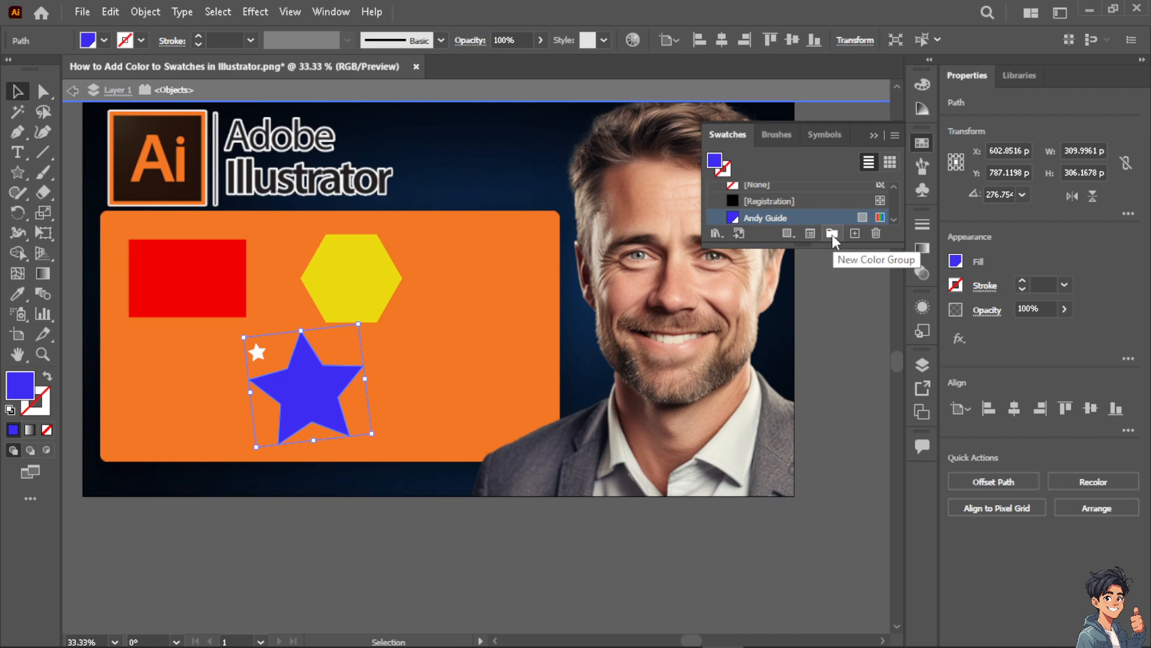
pyautogui.click(876, 233)
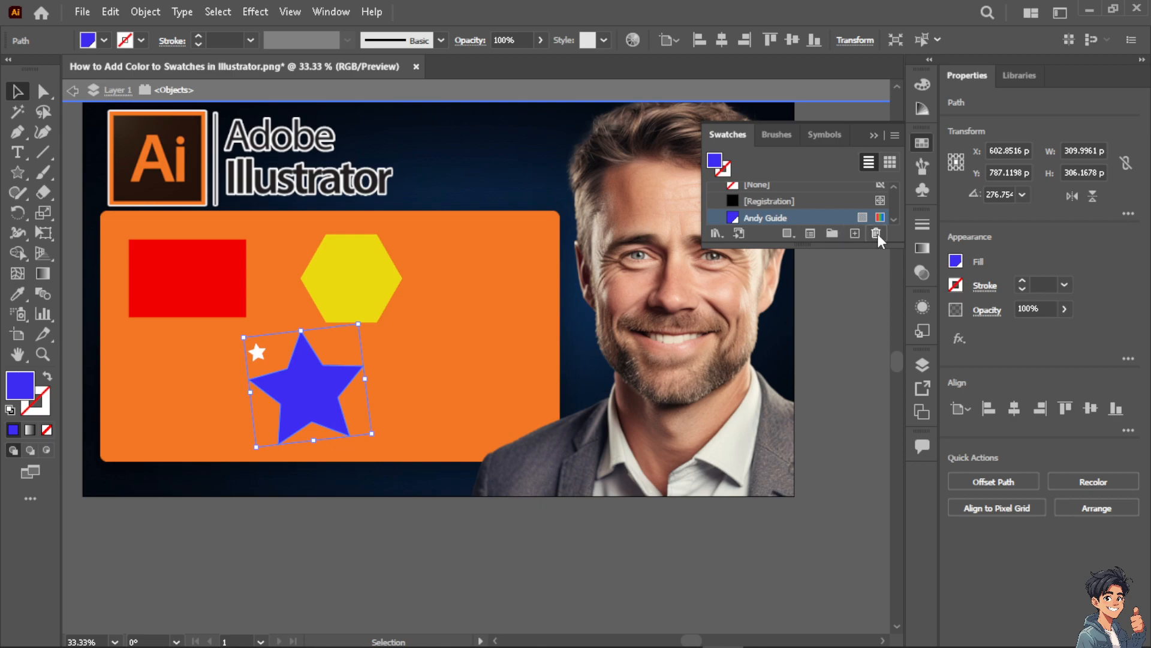
pyautogui.click(580, 356)
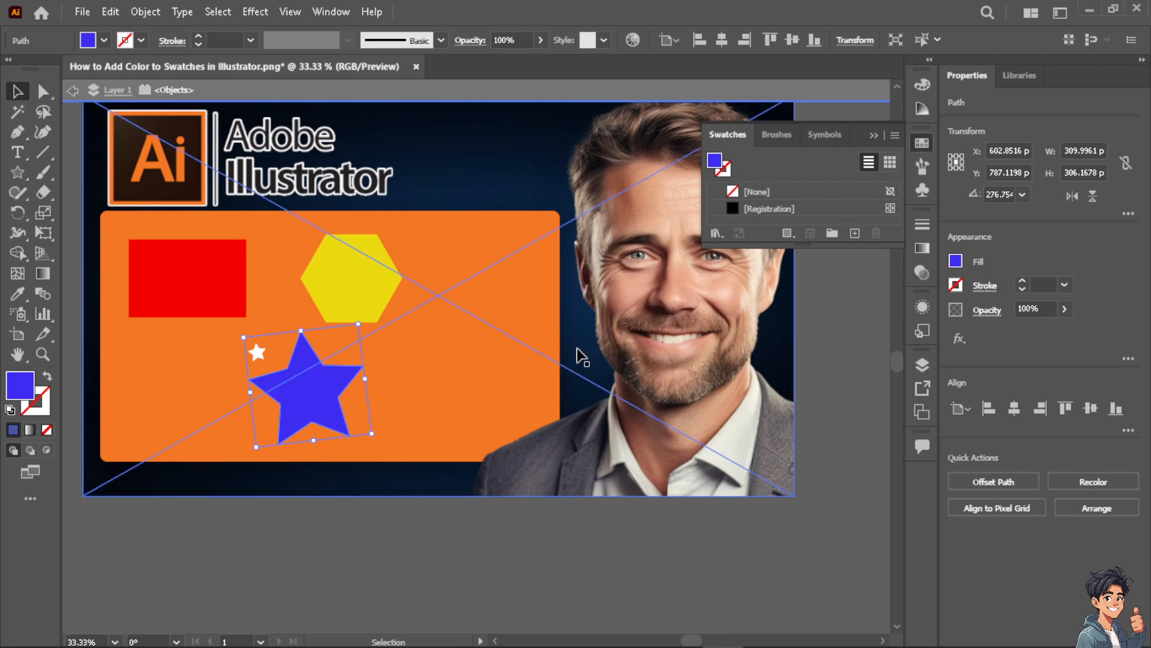